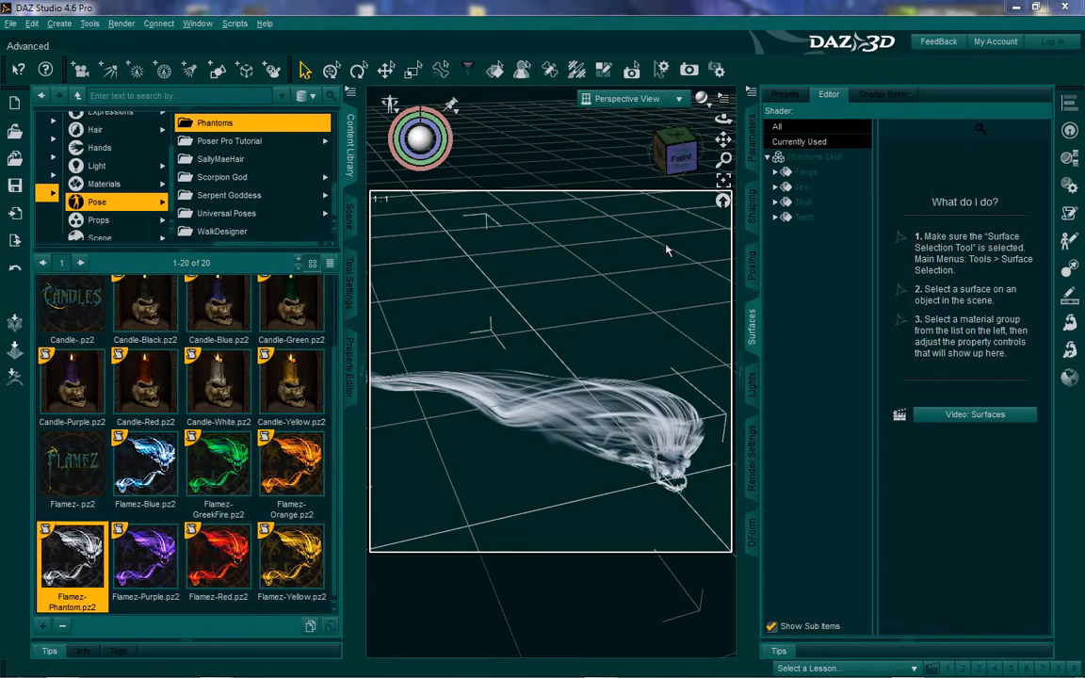
# Select all Phantoms Skull surfaces and set their Diffuse Color to pink (255, 128, 192)
pyautogui.click(817, 158)
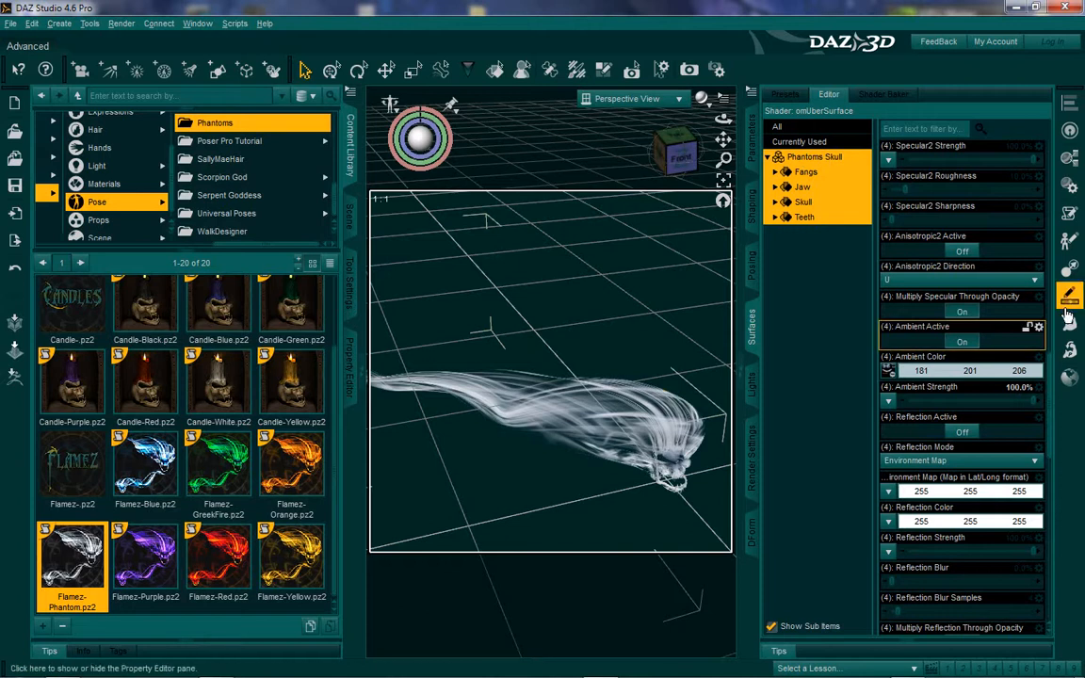
pyautogui.scroll(10, 983, 294)
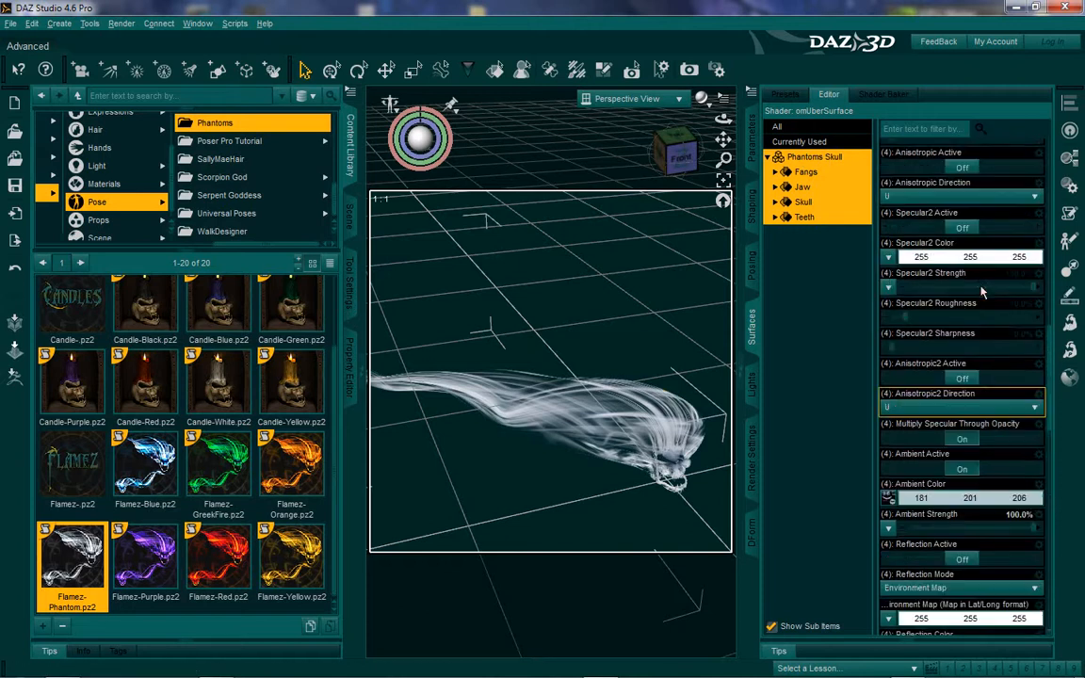
pyautogui.scroll(-6, 970, 424)
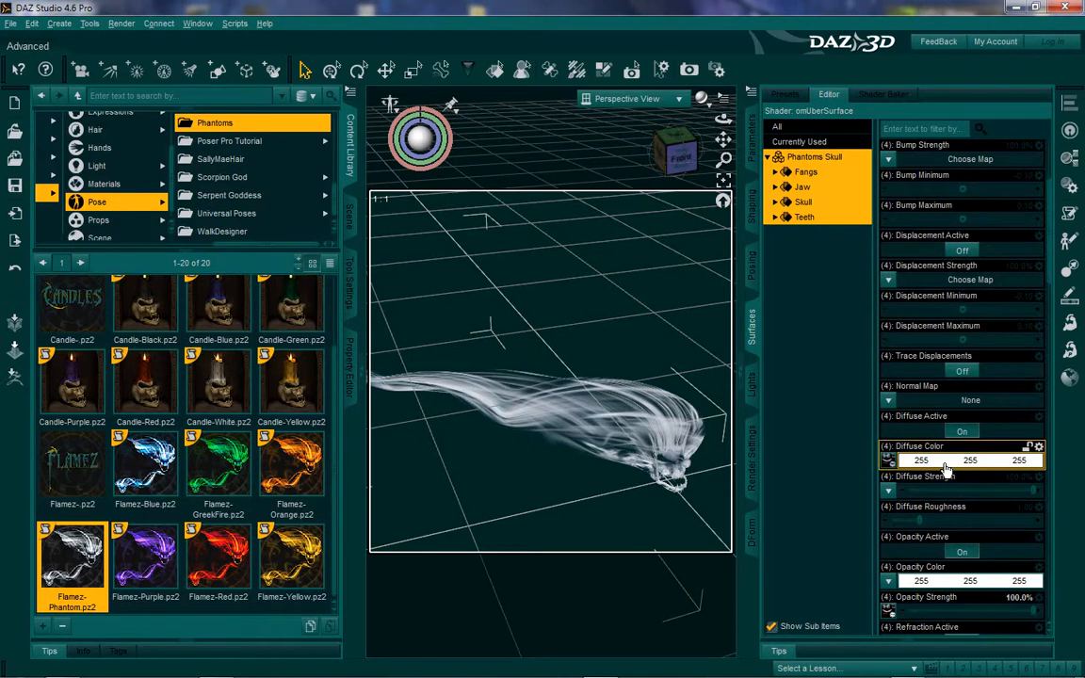
pyautogui.click(946, 460)
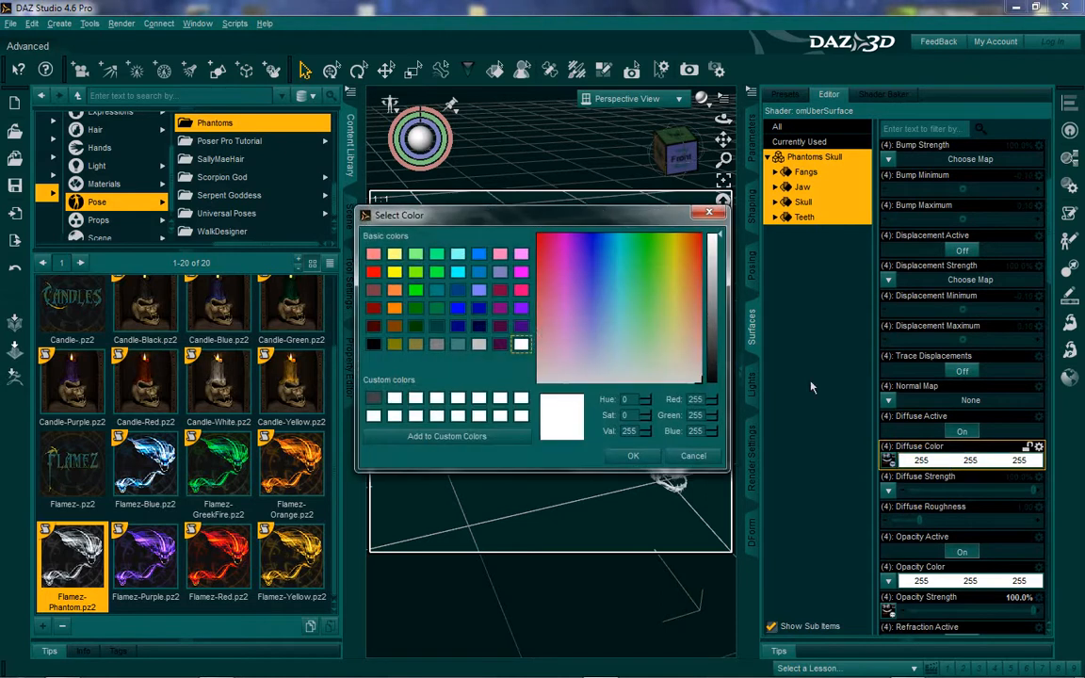
pyautogui.click(500, 253)
pyautogui.click(633, 456)
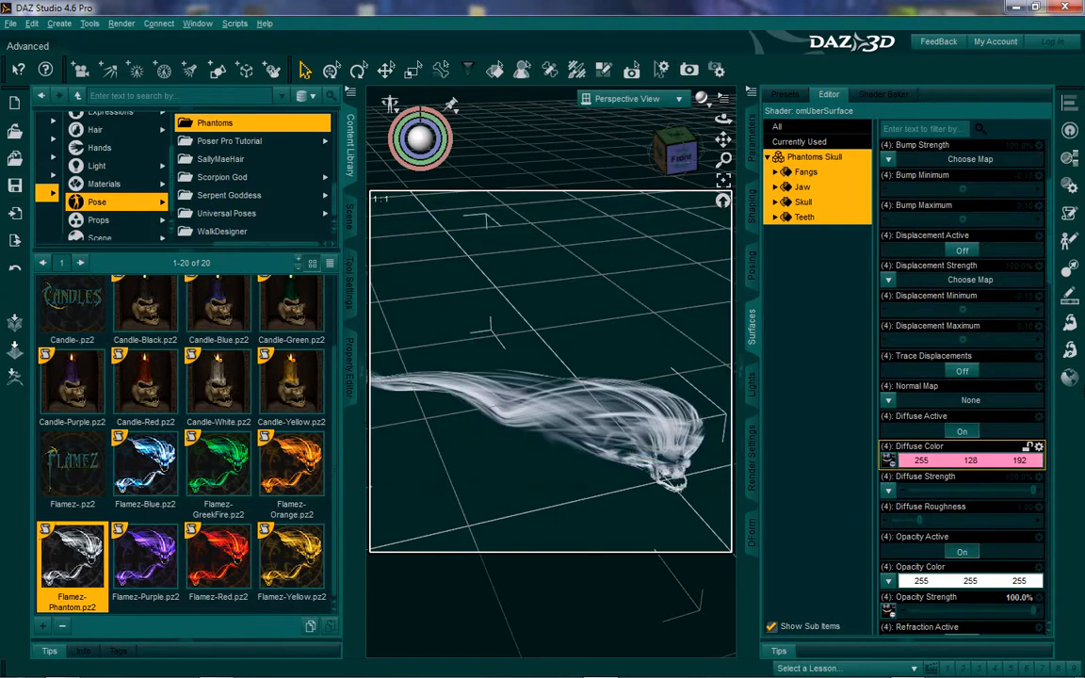
# Set the Opacity Color of the Phantoms Skull surfaces to pink (255, 128, 192)
pyautogui.scroll(-3, 1048, 395)
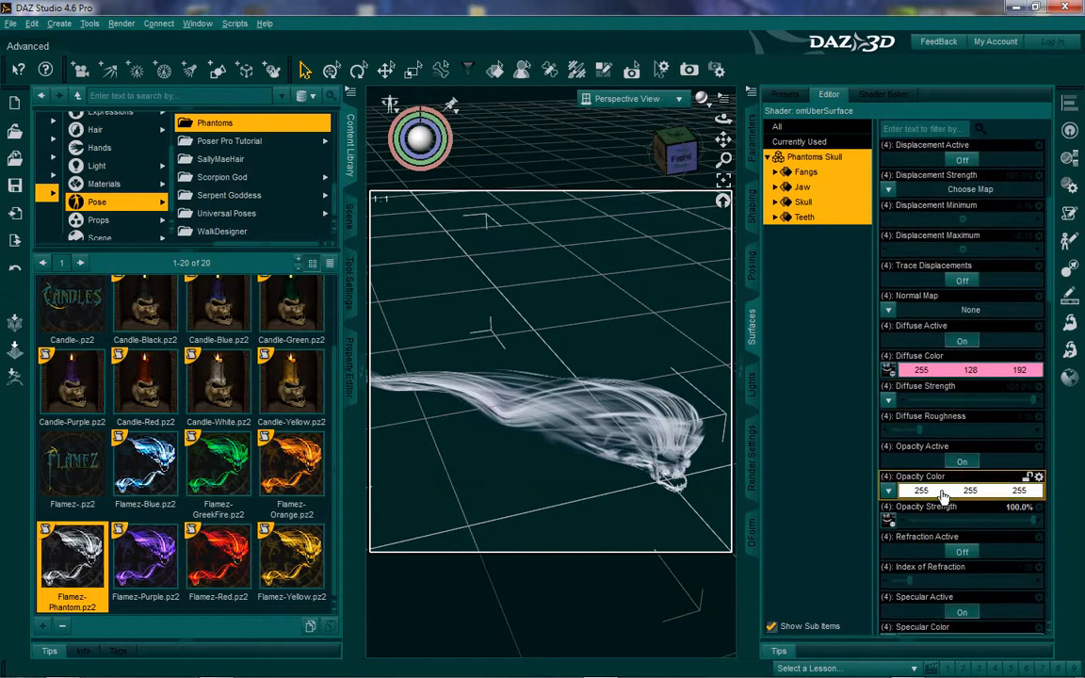
pyautogui.click(943, 491)
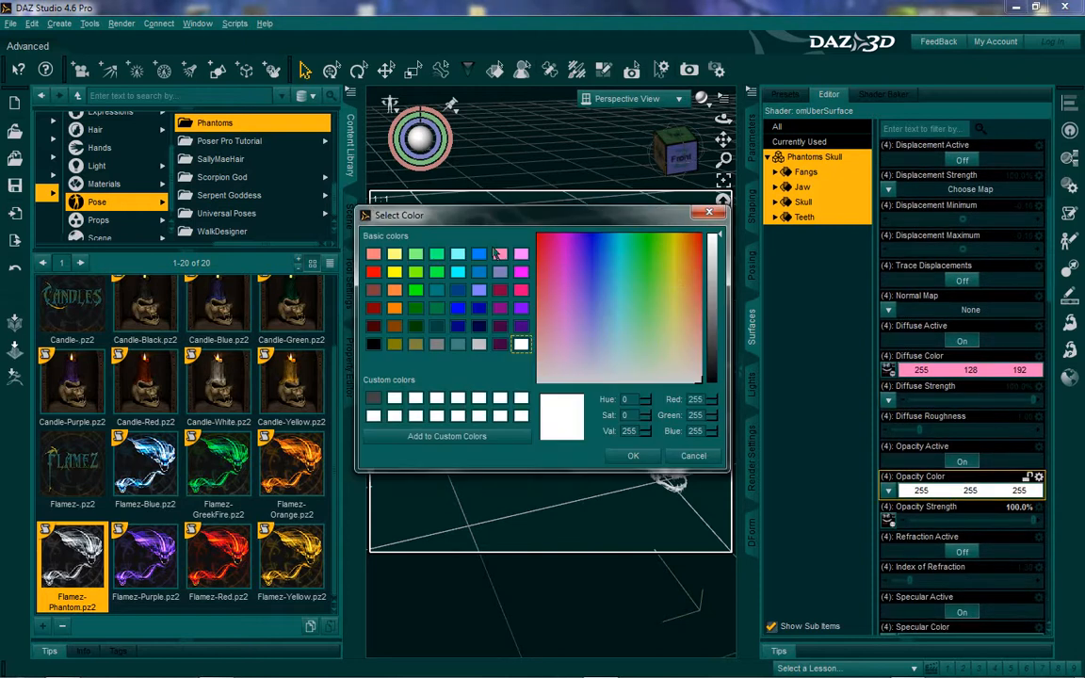
pyautogui.click(501, 254)
pyautogui.click(632, 456)
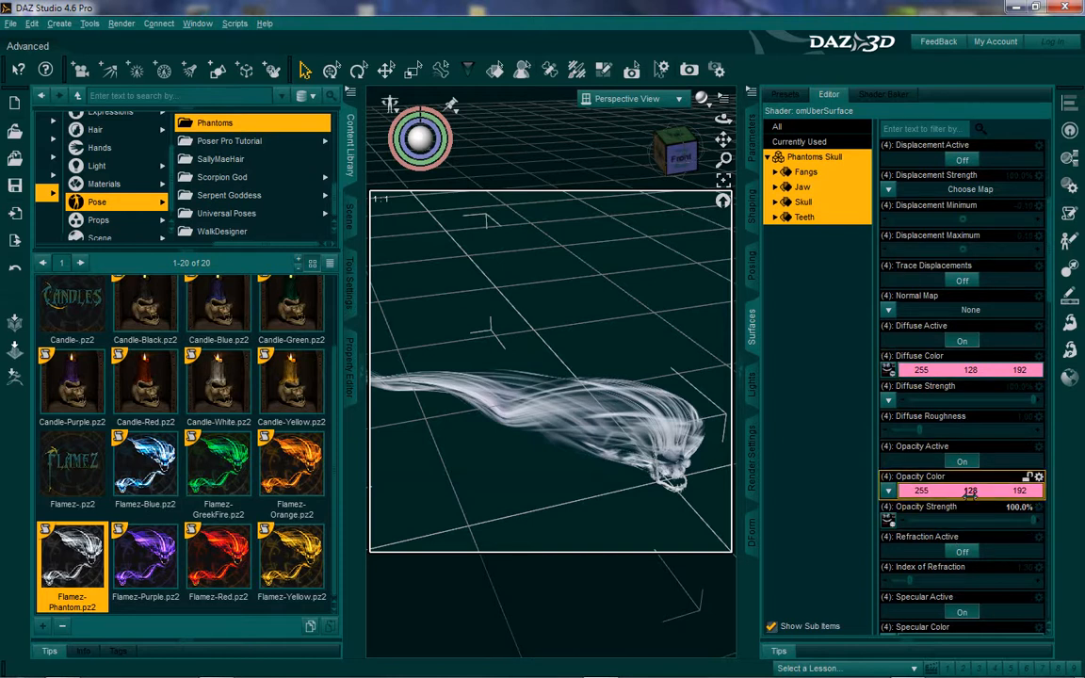
# Set the Ambient Color of the Phantoms Skull surfaces to pink (255, 128, 192)
pyautogui.scroll(-3, 945, 495)
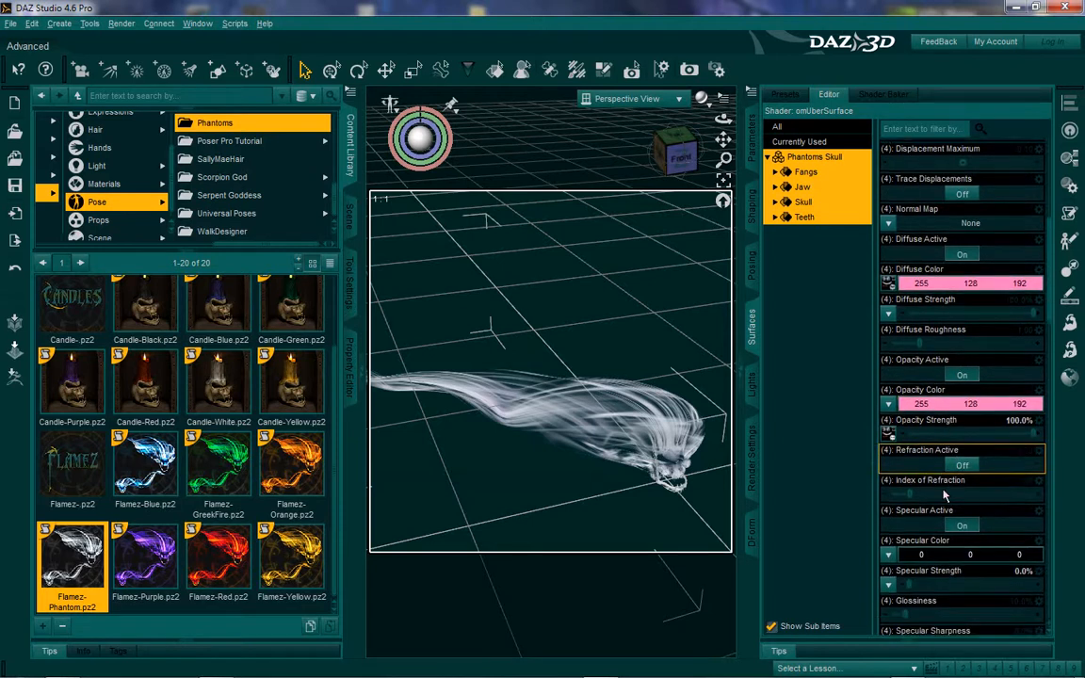
pyautogui.scroll(-3, 964, 477)
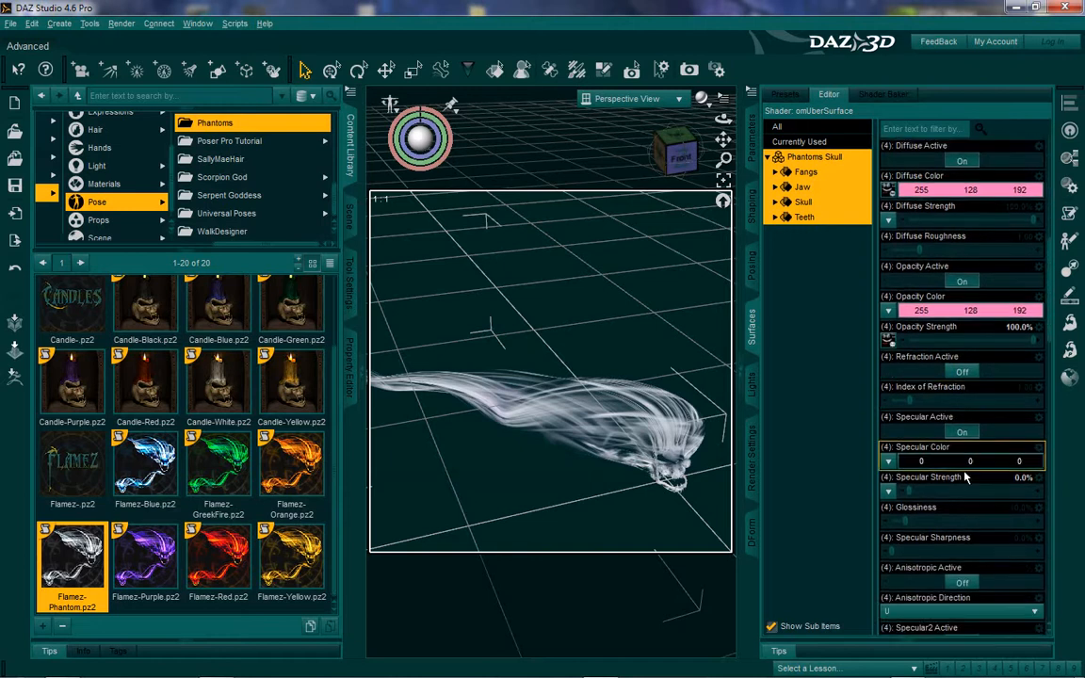
pyautogui.scroll(-14, 969, 471)
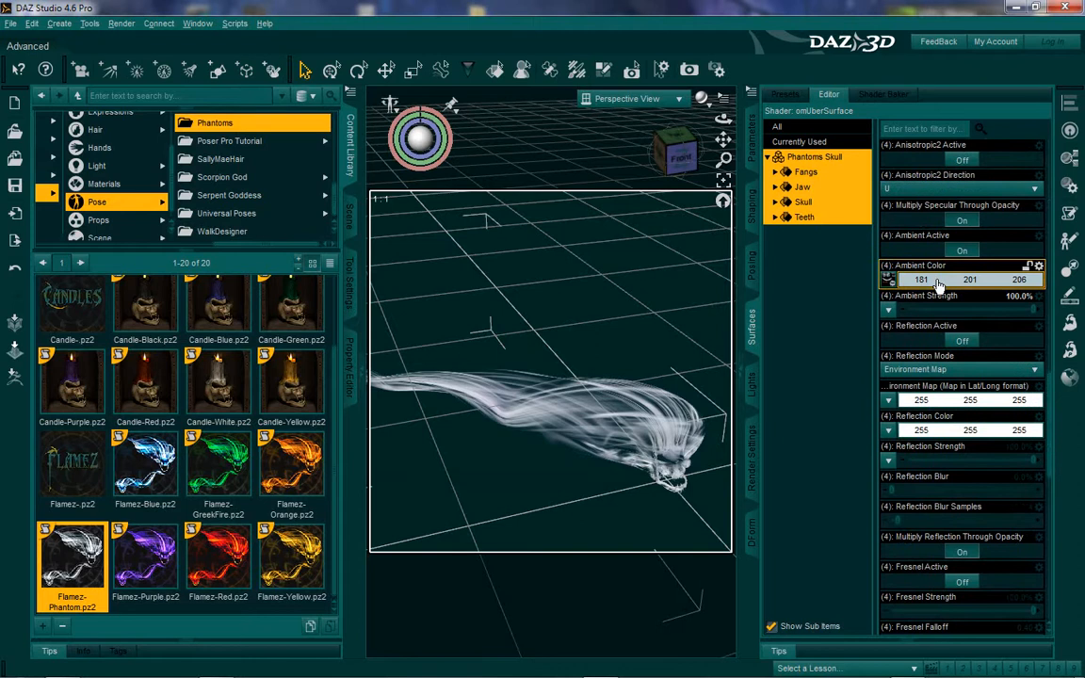
pyautogui.click(965, 279)
pyautogui.click(499, 253)
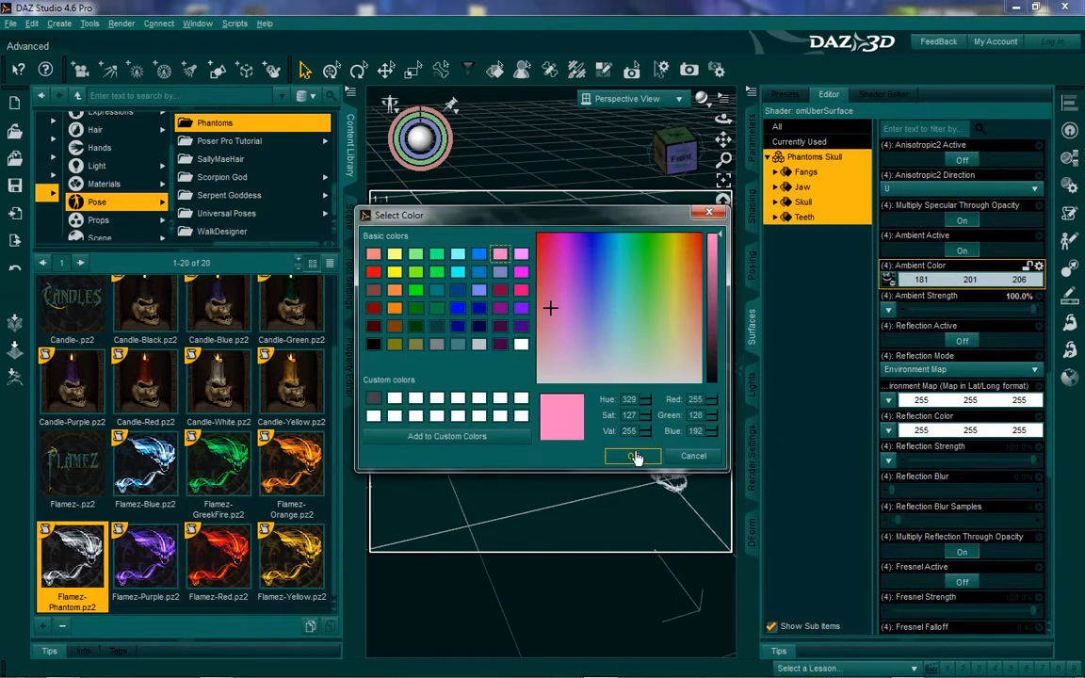
pyautogui.click(633, 455)
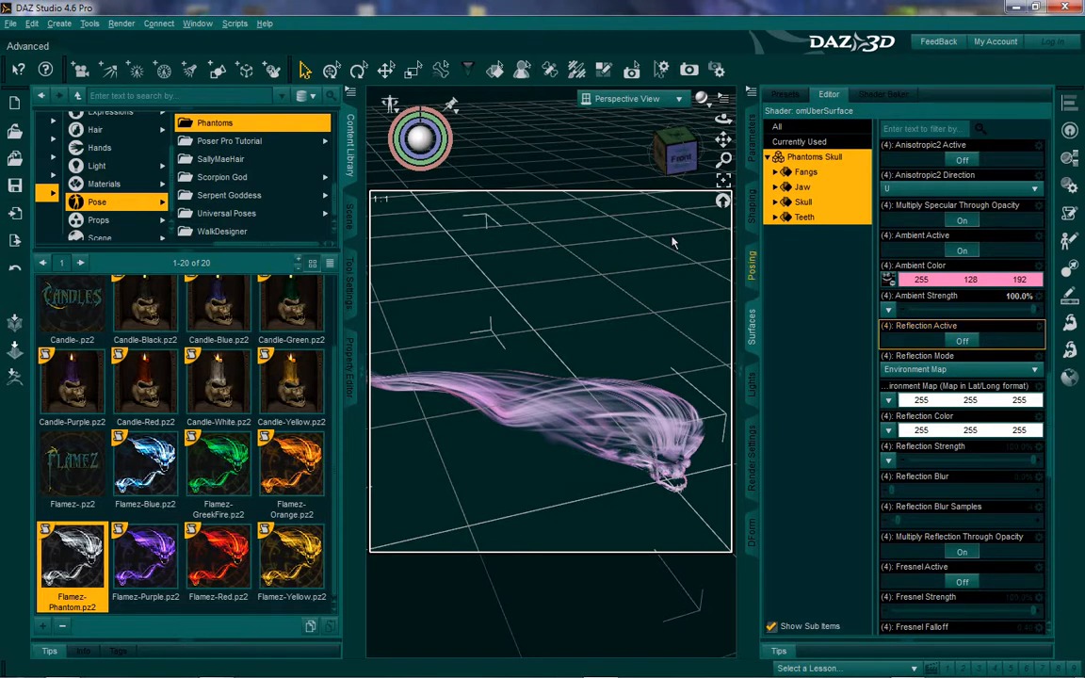
# Render the scene to check the flame with all three colors set to pink, and close the render without saving
pyautogui.click(121, 24)
pyautogui.click(114, 41)
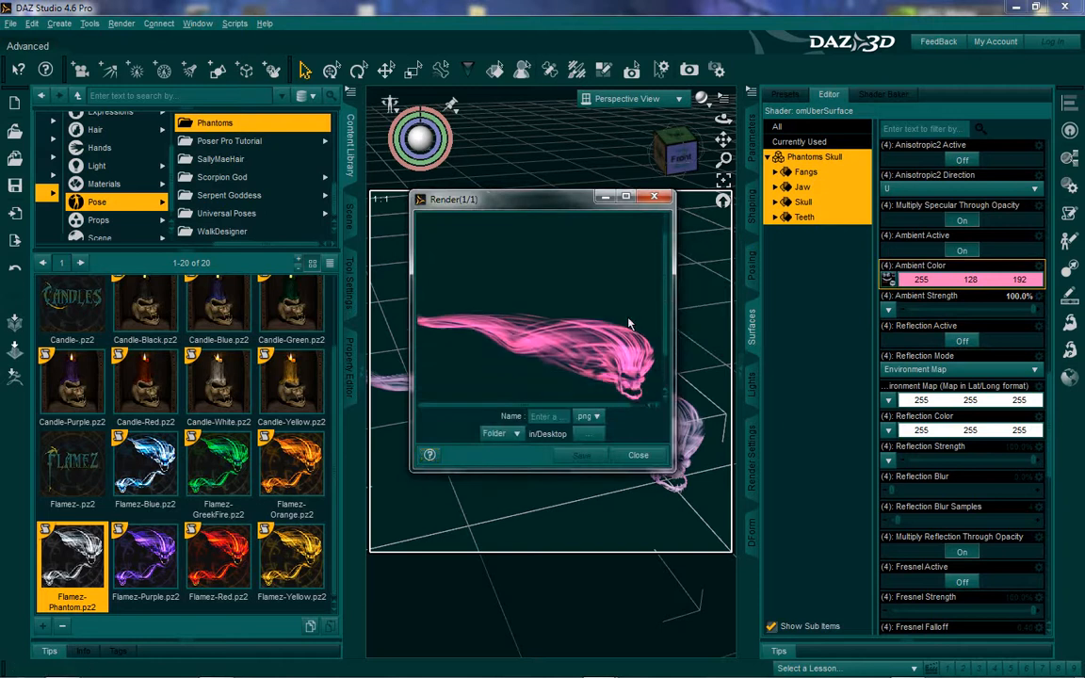
pyautogui.moveTo(583, 200); pyautogui.dragTo(886, 260)
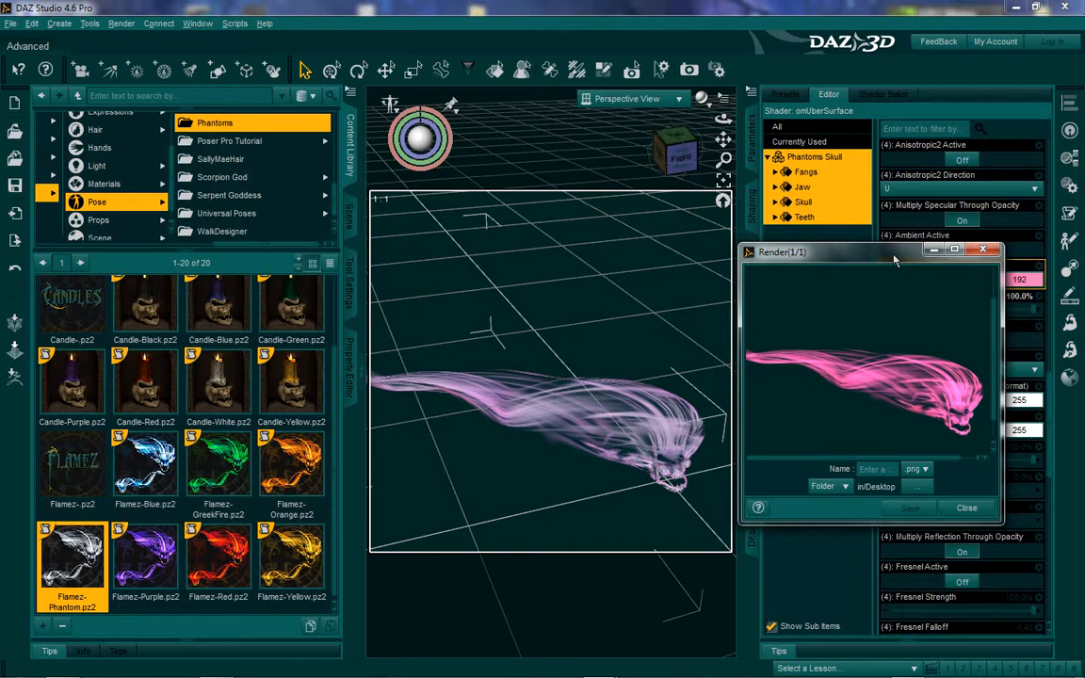
pyautogui.click(982, 249)
# Set the Diffuse Color of the Phantoms Skull surfaces to blue (69, 109, 255)
pyautogui.scroll(1, 931, 476)
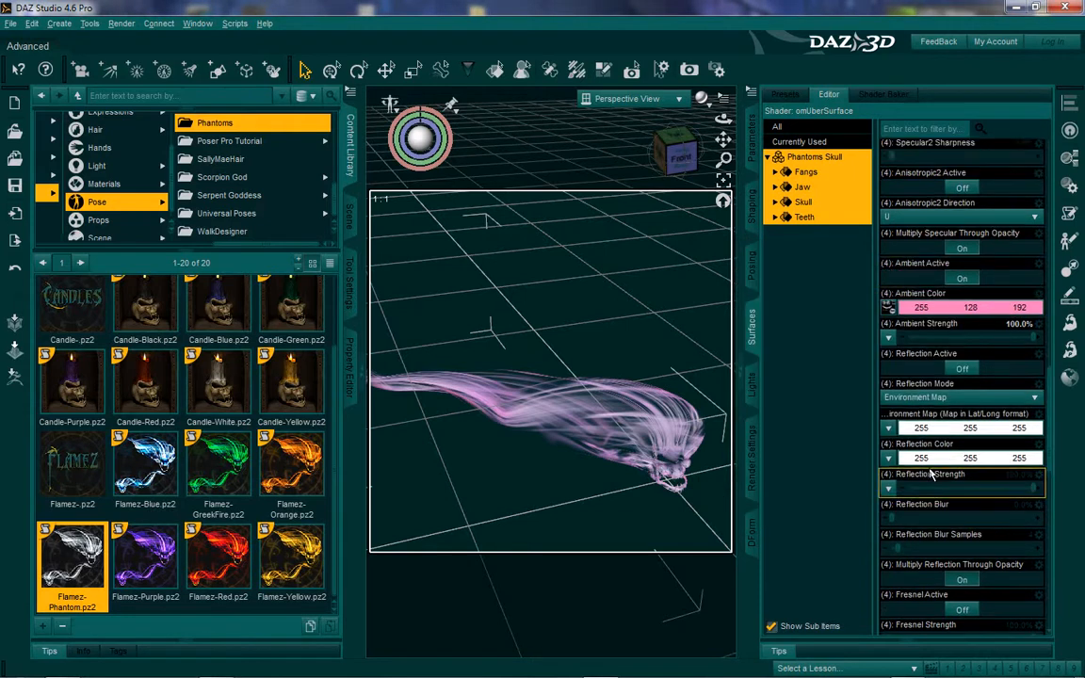
pyautogui.scroll(15, 931, 476)
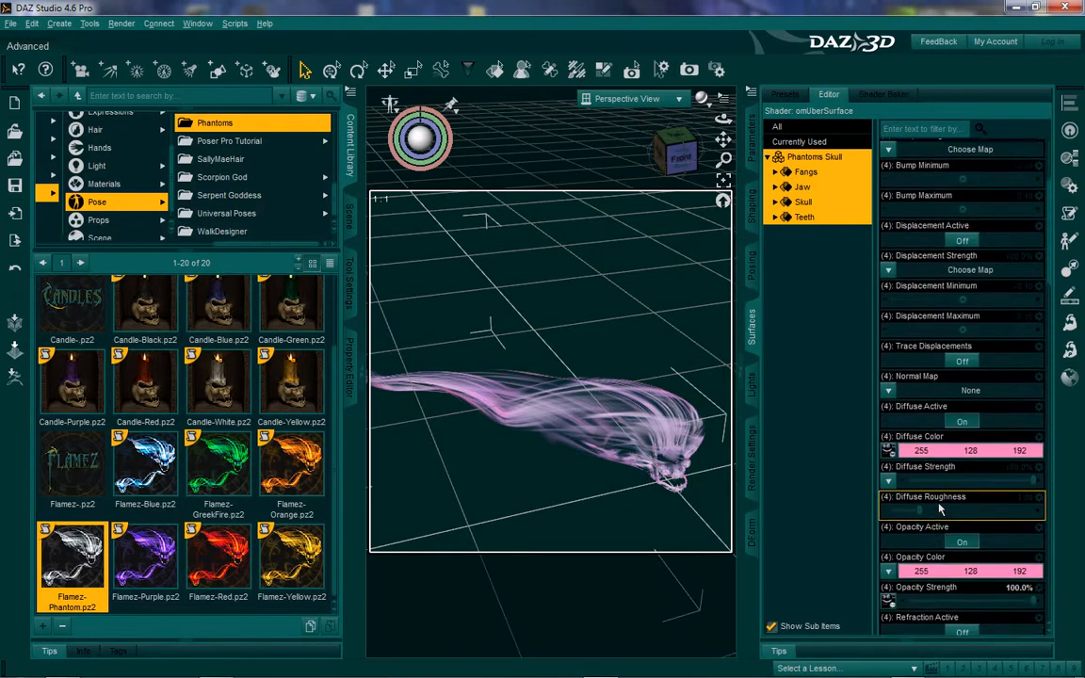
pyautogui.scroll(1, 939, 509)
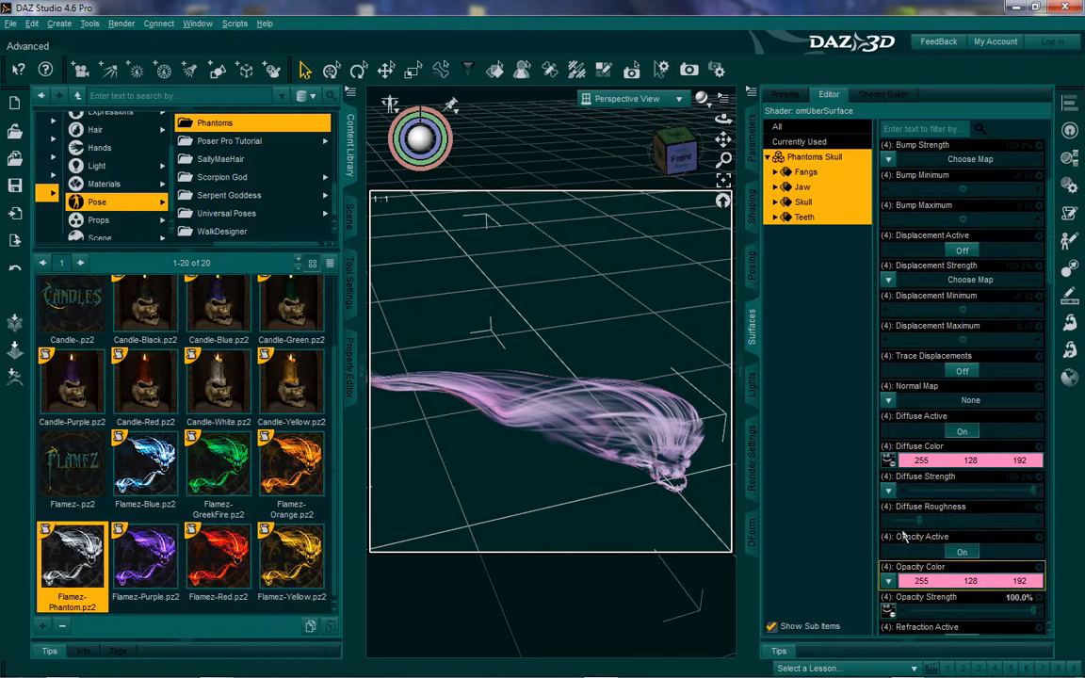
pyautogui.click(946, 461)
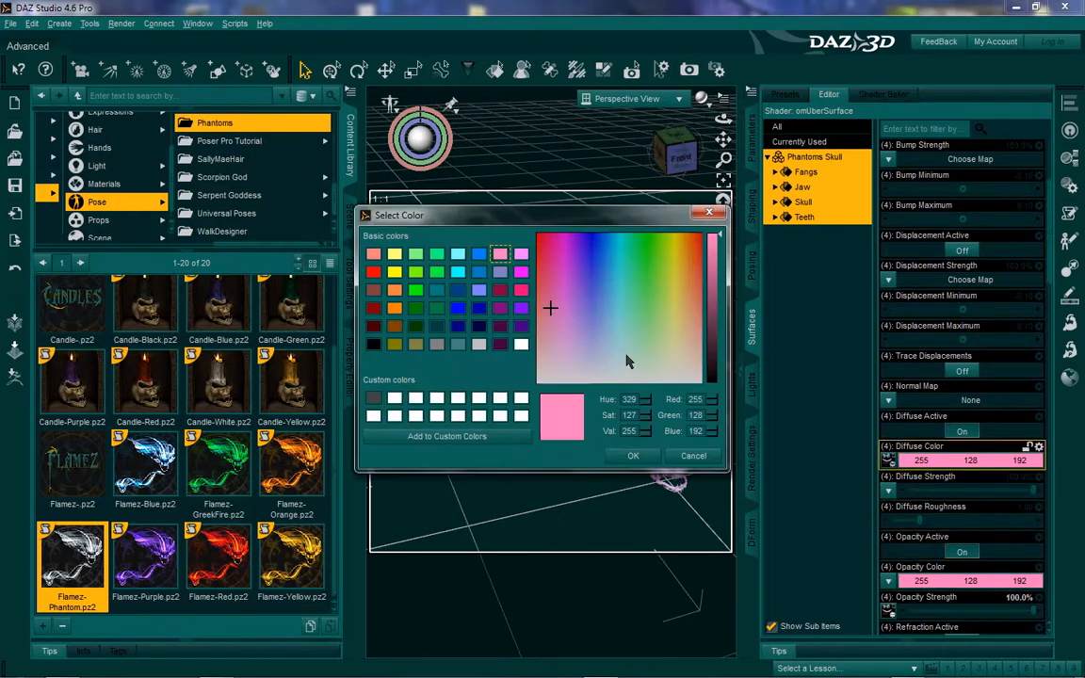
pyautogui.click(597, 273)
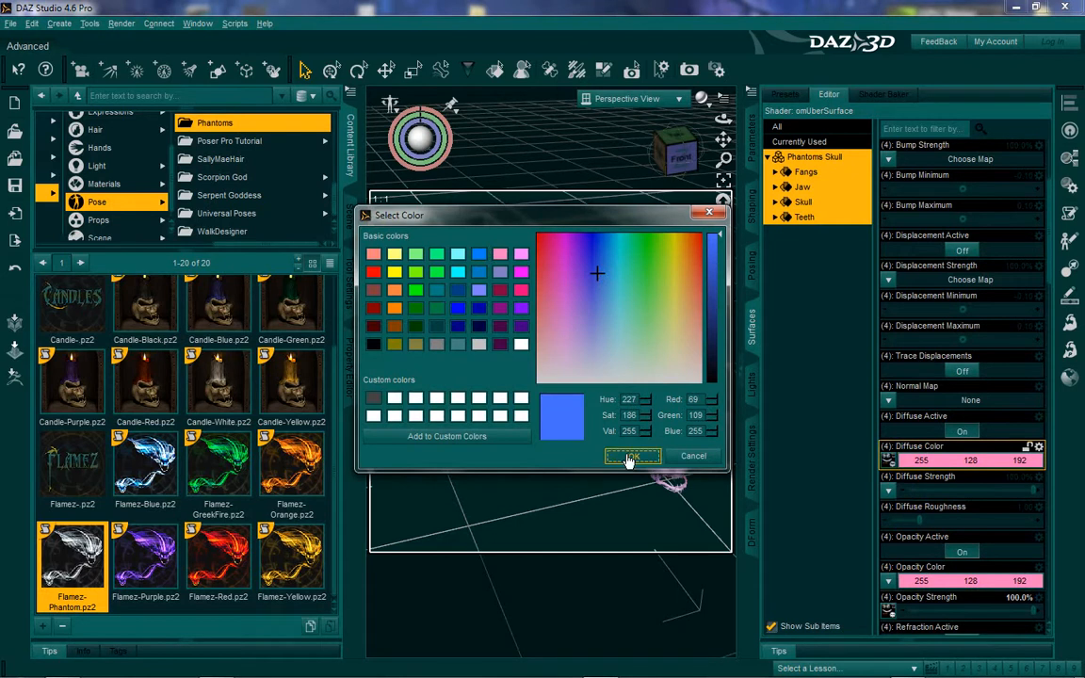
pyautogui.click(633, 455)
# Render the scene to check the effect of the blue Diffuse Color, and close the render without saving
pyautogui.scroll(-10, 944, 527)
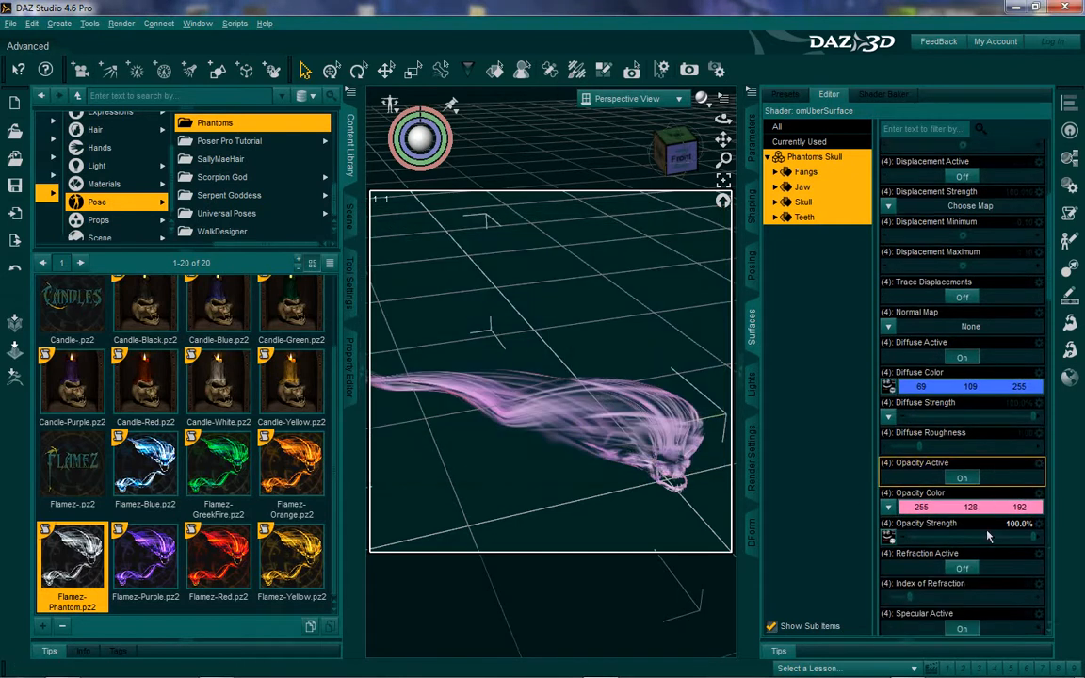
pyautogui.scroll(-3, 944, 527)
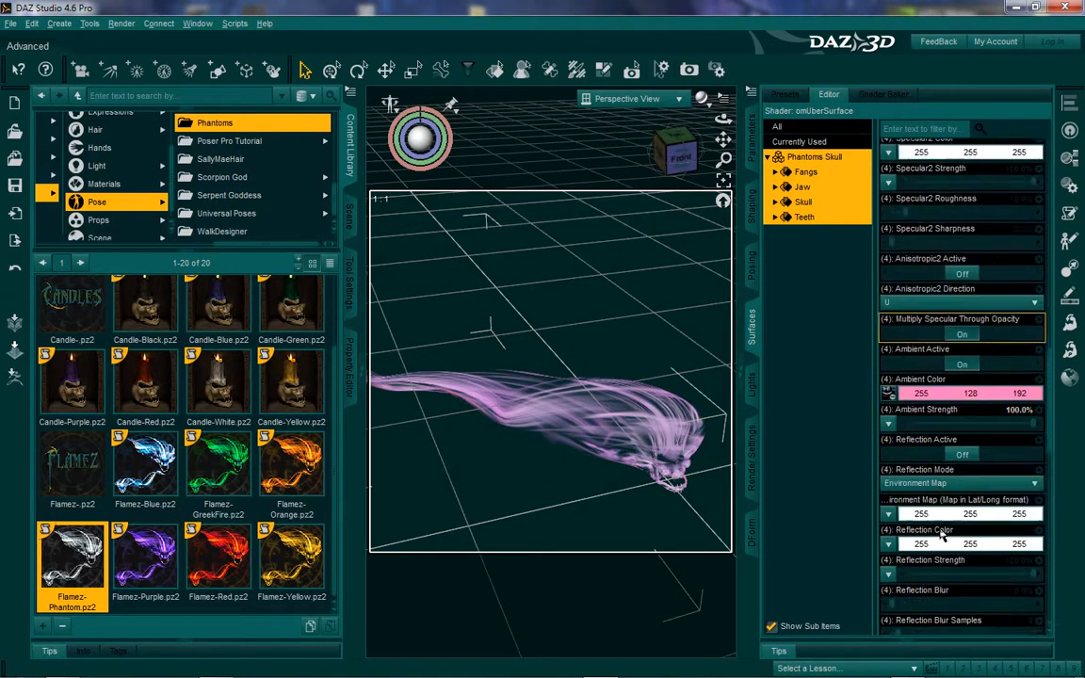
pyautogui.scroll(6, 937, 358)
pyautogui.scroll(3, 1010, 360)
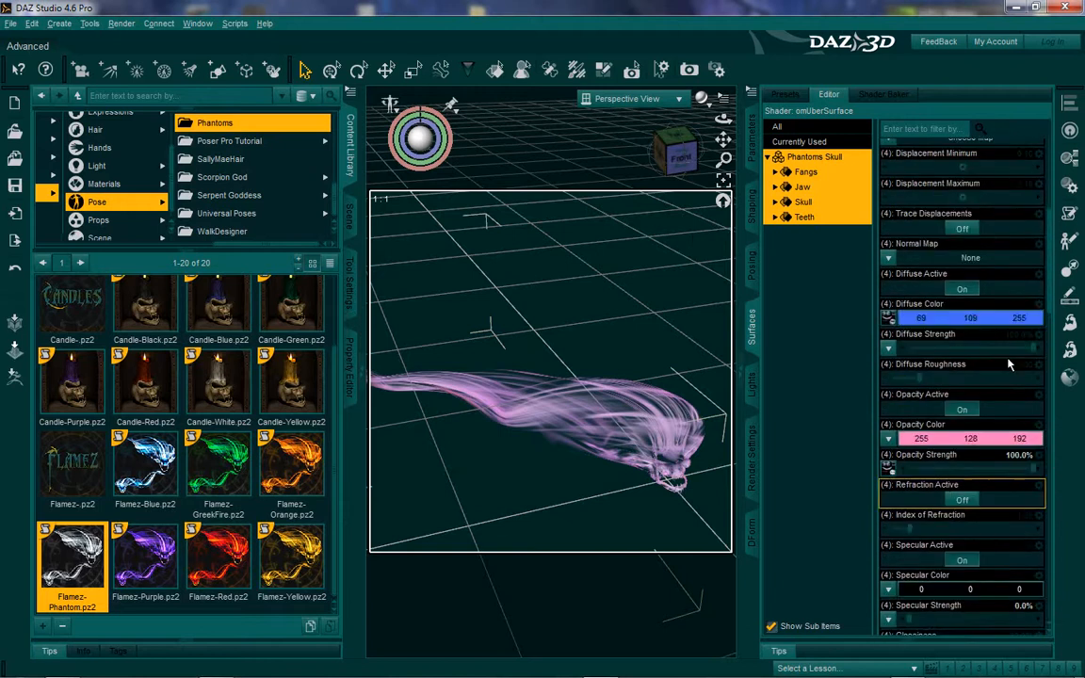
pyautogui.click(120, 23)
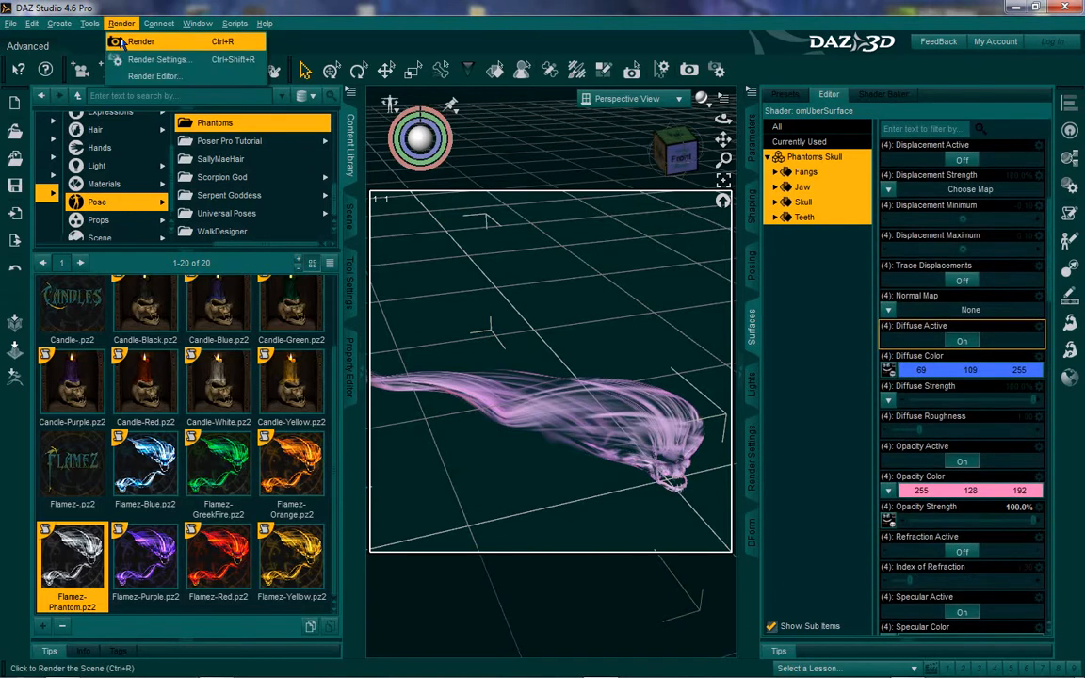
pyautogui.click(139, 41)
pyautogui.scroll(-1, 614, 332)
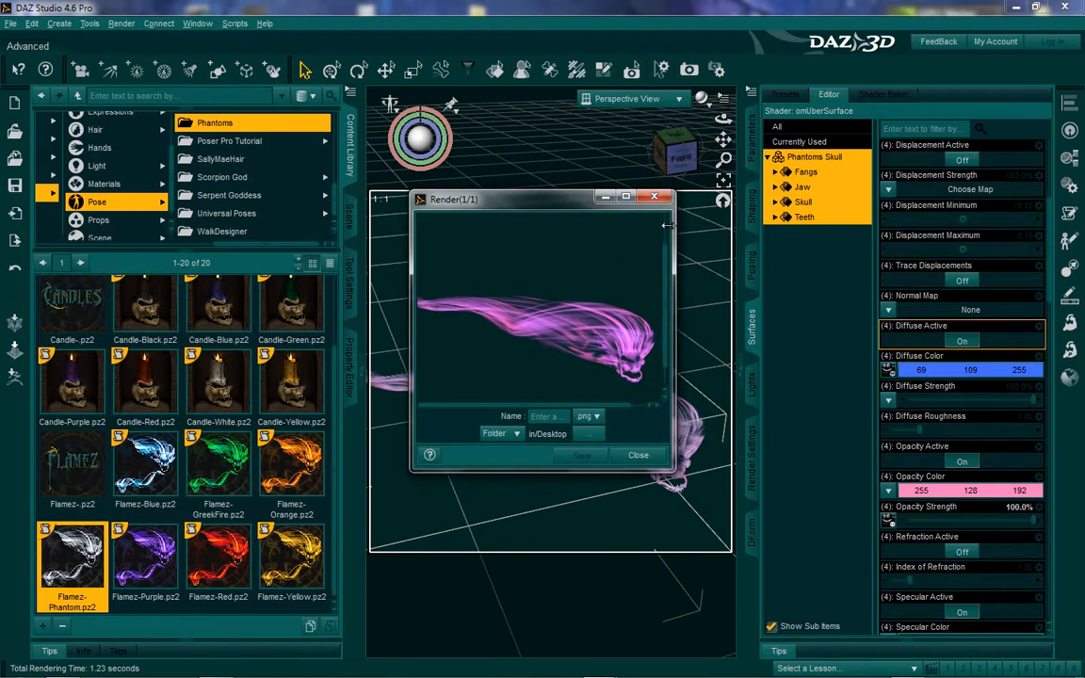
pyautogui.click(658, 198)
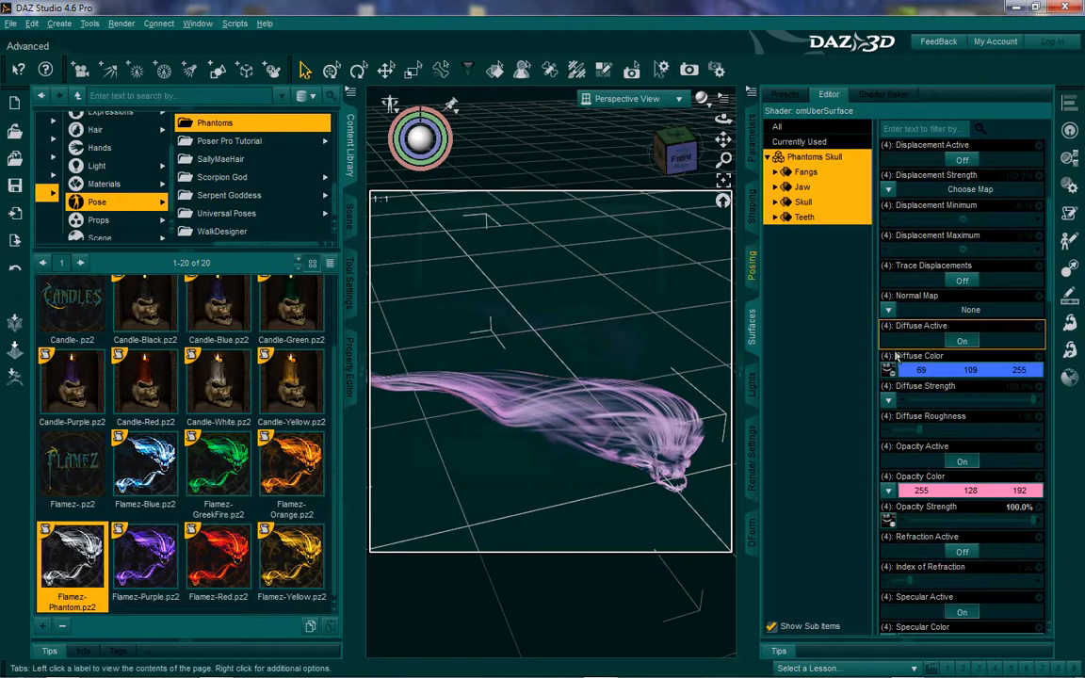
# Set the Opacity Color of the Phantoms Skull surfaces to blue (71, 89, 255) and render the scene
pyautogui.click(934, 496)
pyautogui.moveTo(614, 242); pyautogui.dragTo(594, 276)
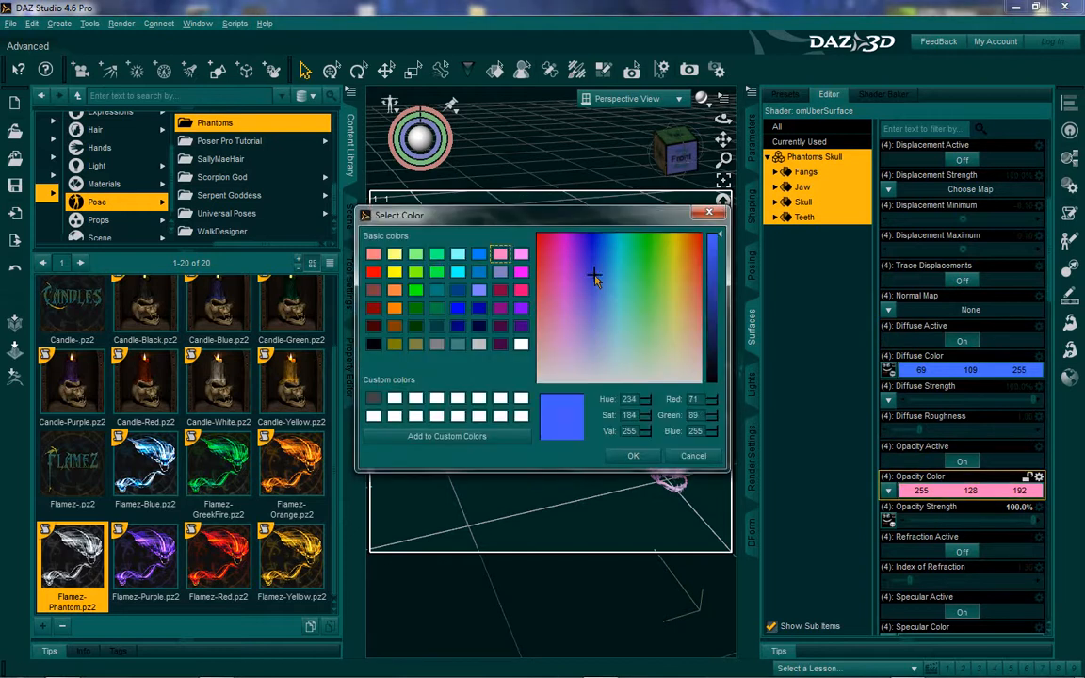
pyautogui.click(631, 455)
pyautogui.click(121, 24)
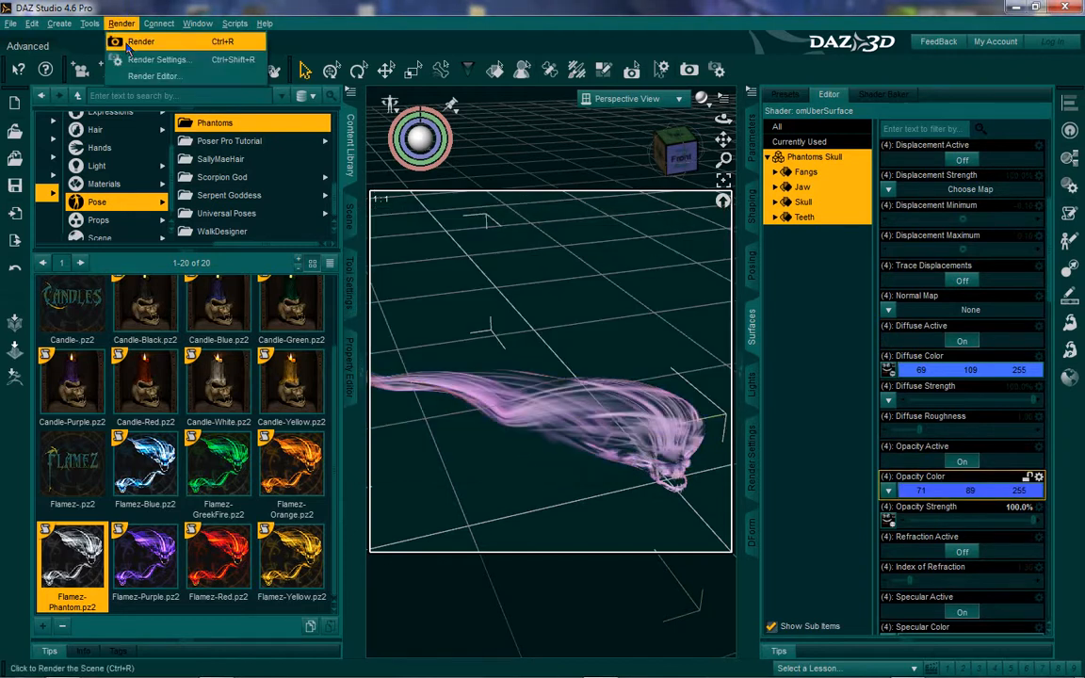
pyautogui.click(136, 39)
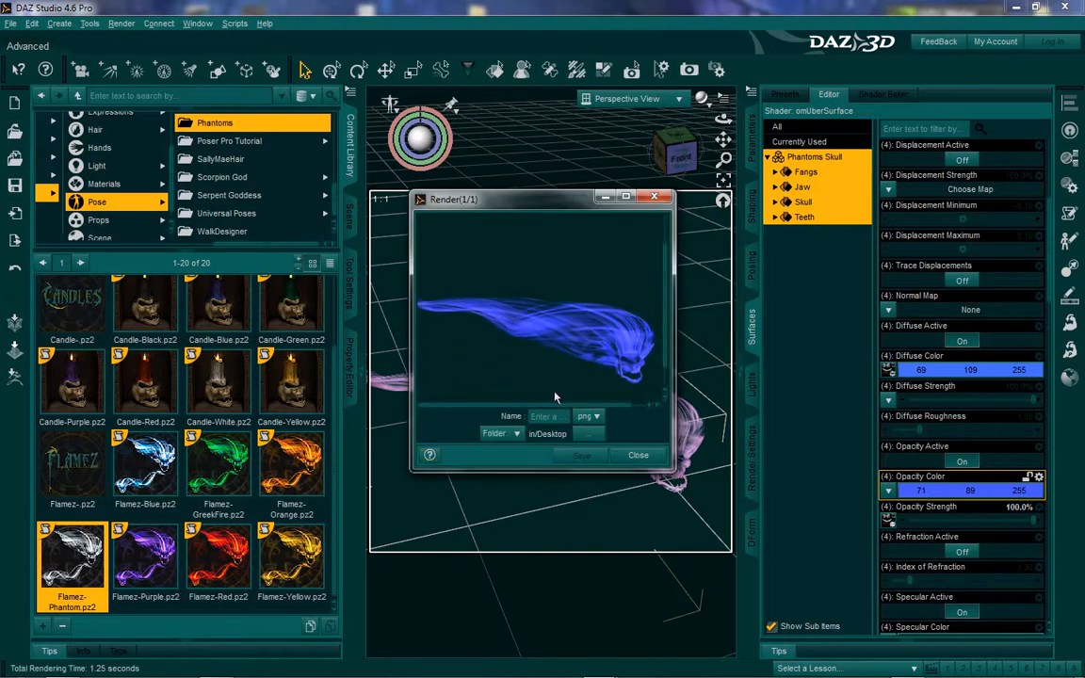
# Set the Opacity Color of the Phantoms Skull surfaces to green (79, 255, 152), then test-render the scene and close the render
pyautogui.click(961, 489)
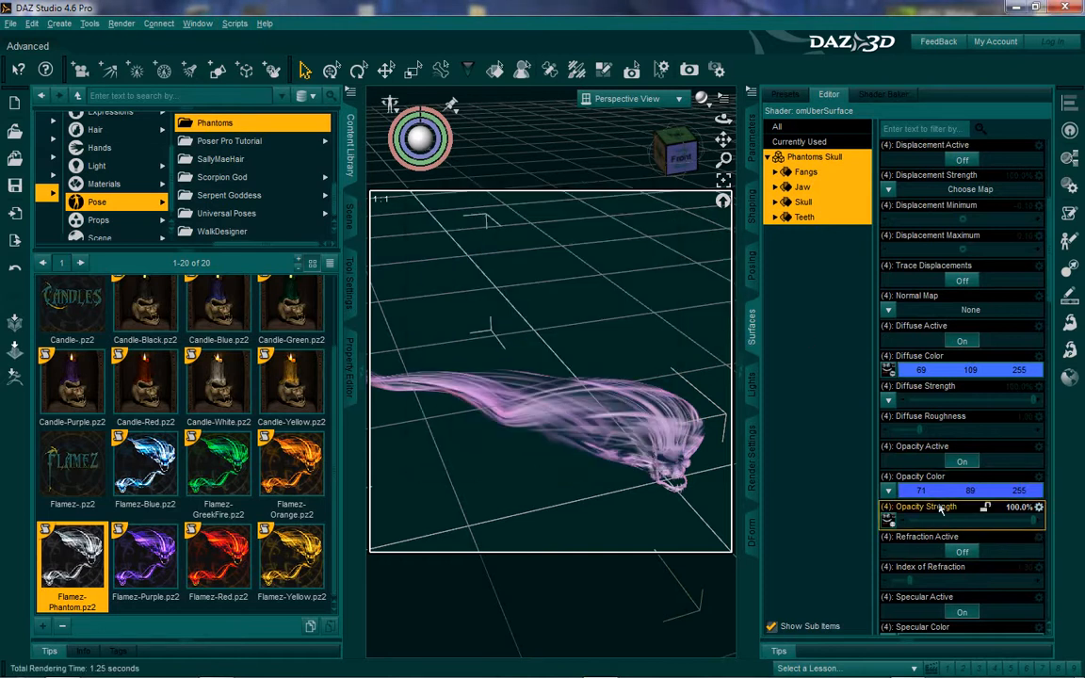
pyautogui.click(637, 285)
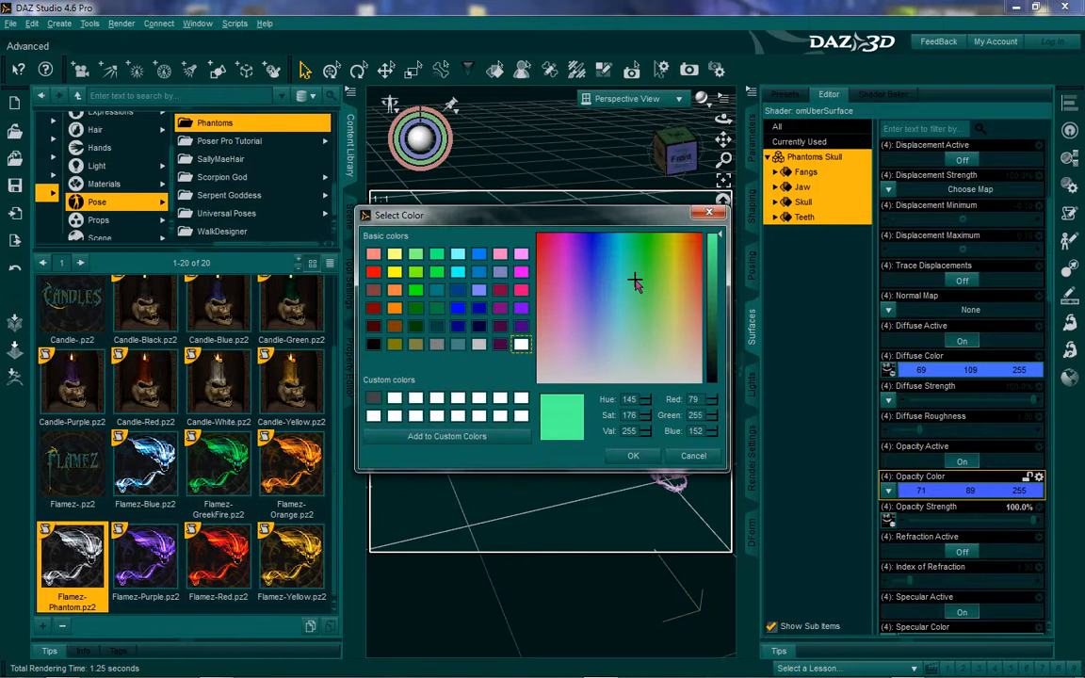
pyautogui.click(627, 455)
pyautogui.click(120, 22)
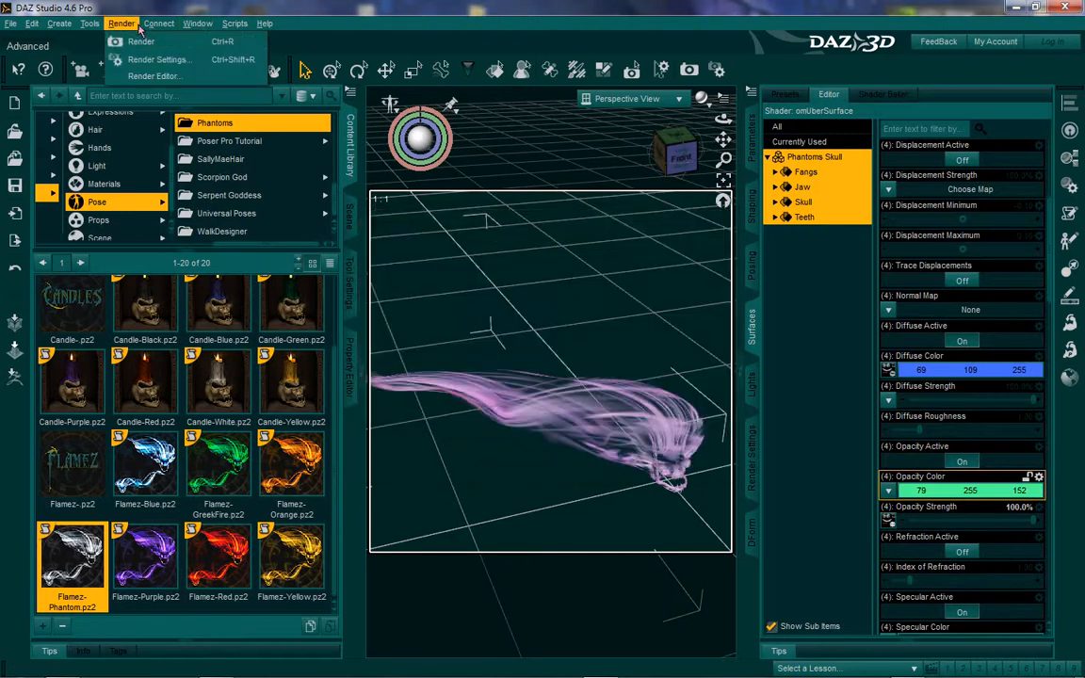
pyautogui.click(132, 41)
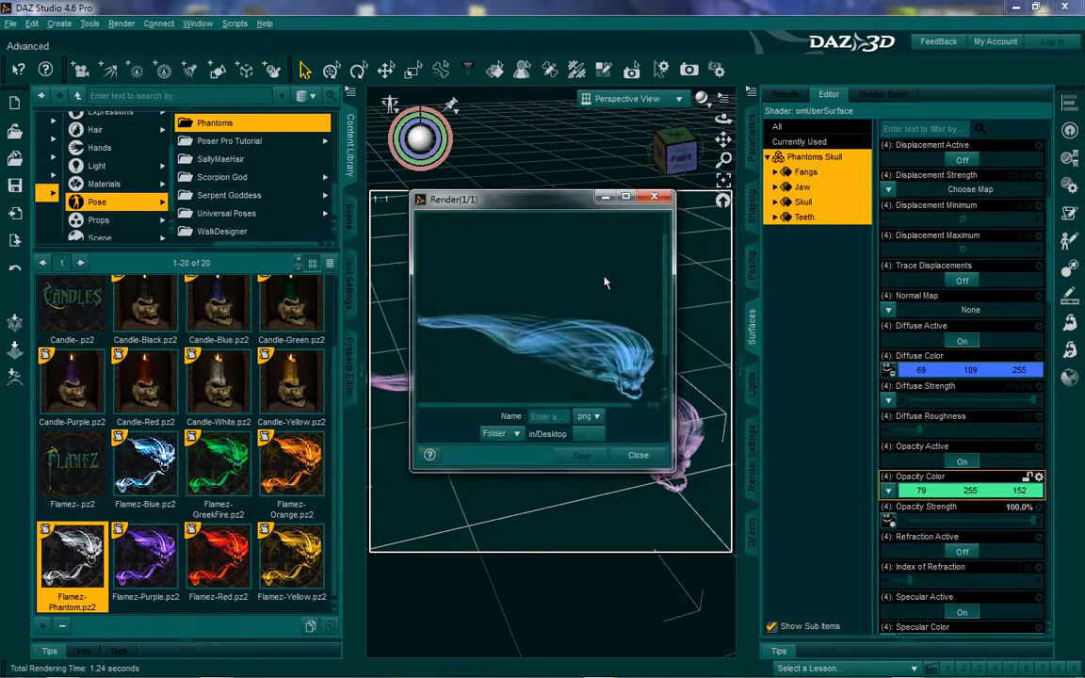
pyautogui.click(657, 198)
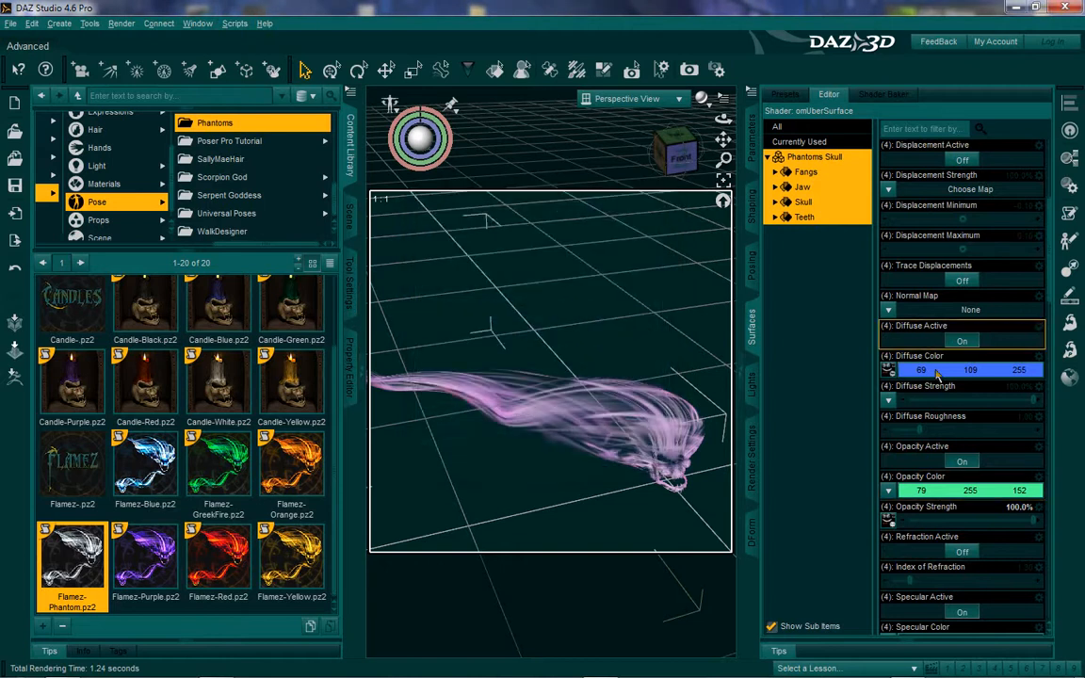
# Set the Diffuse Color of the Phantoms Skull surfaces to orange (255, 173, 8), then test-render the scene and close the render
pyautogui.click(960, 369)
pyautogui.moveTo(597, 274); pyautogui.dragTo(683, 239)
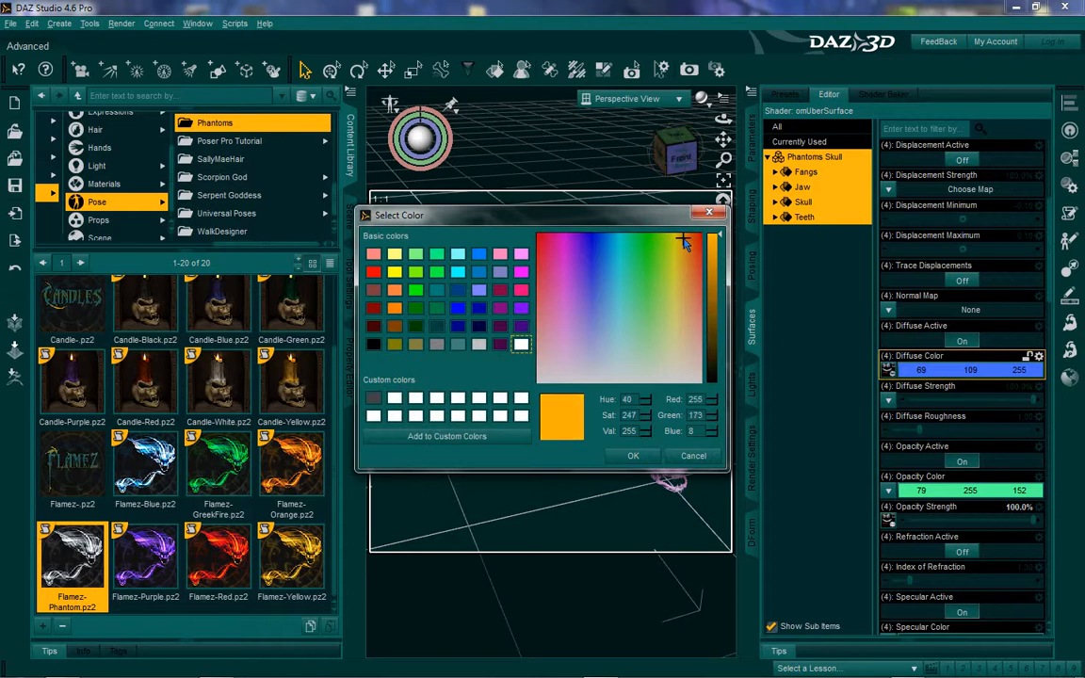
pyautogui.click(633, 455)
pyautogui.click(120, 22)
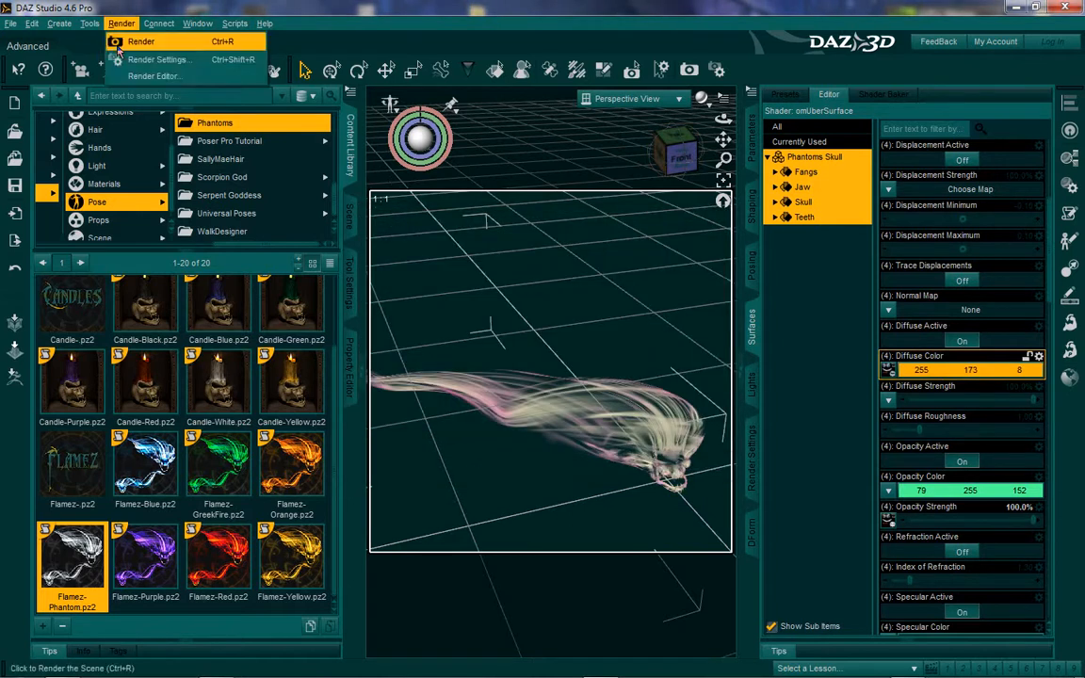
pyautogui.click(119, 42)
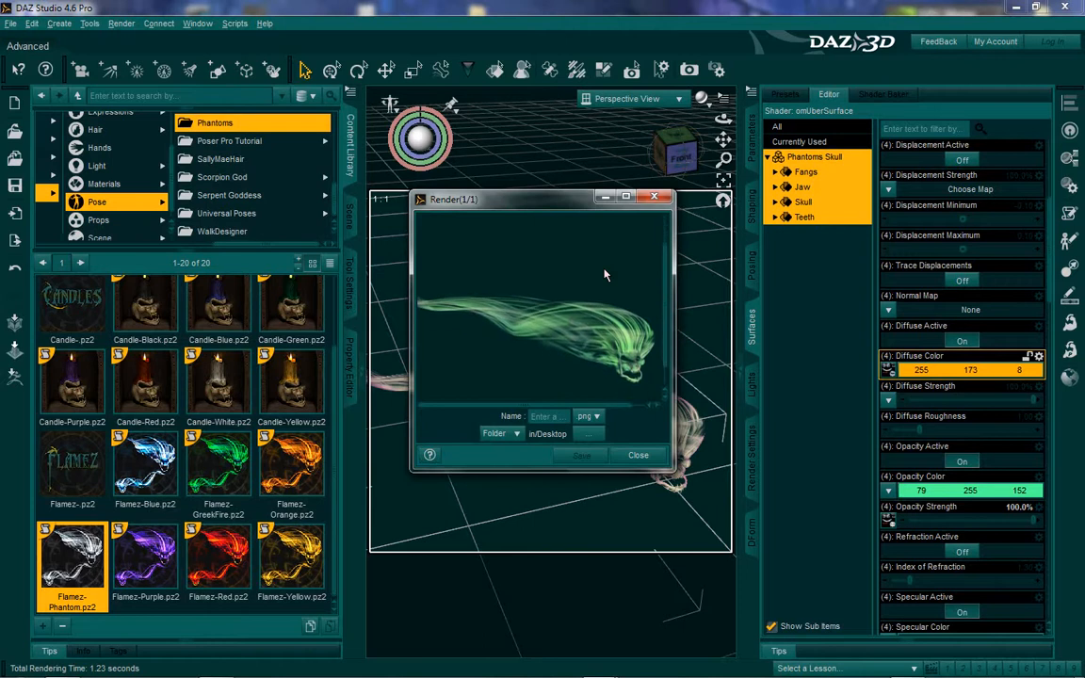
pyautogui.click(655, 198)
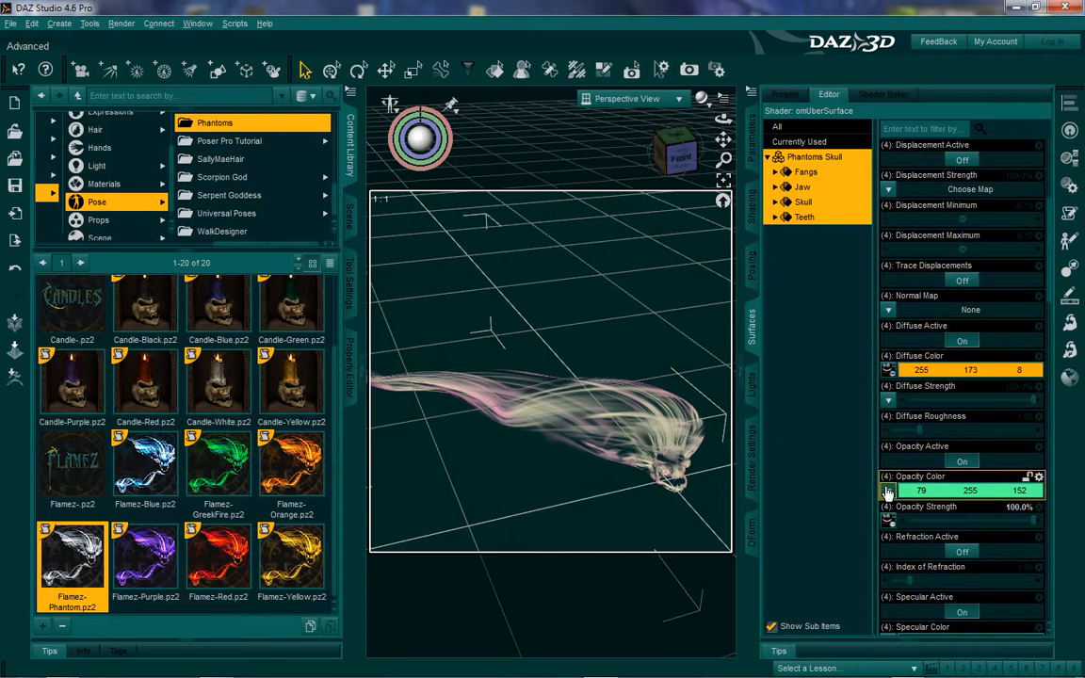
# Render the scene once more to examine the orange diffuse with the green opacity, and close the render without saving
pyautogui.click(122, 23)
pyautogui.click(128, 38)
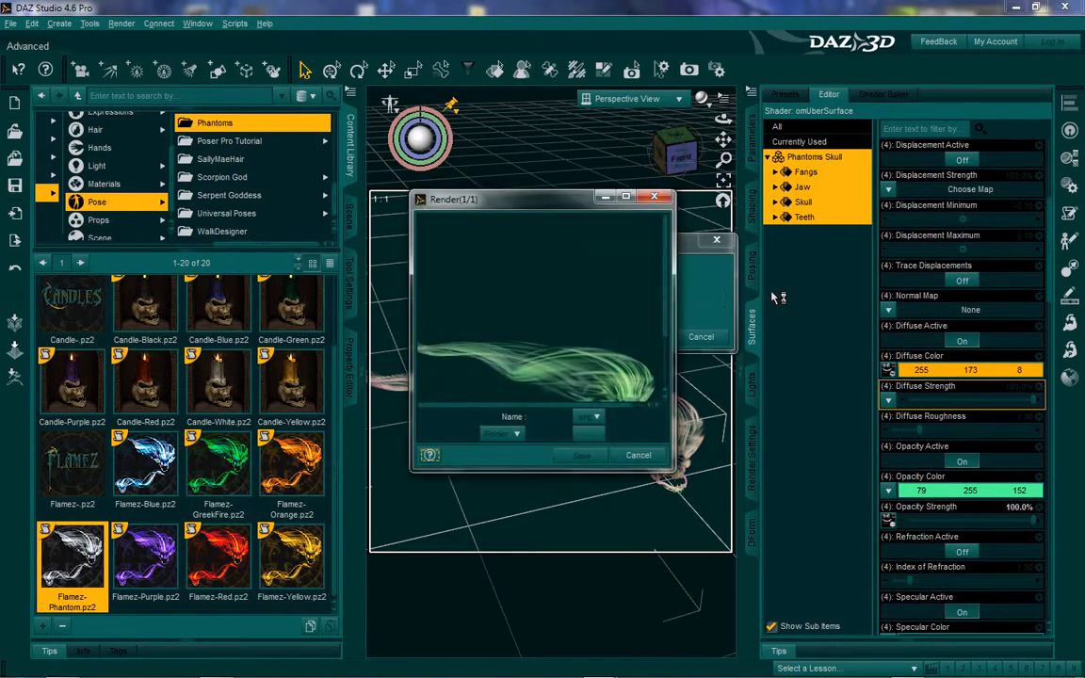
pyautogui.click(661, 198)
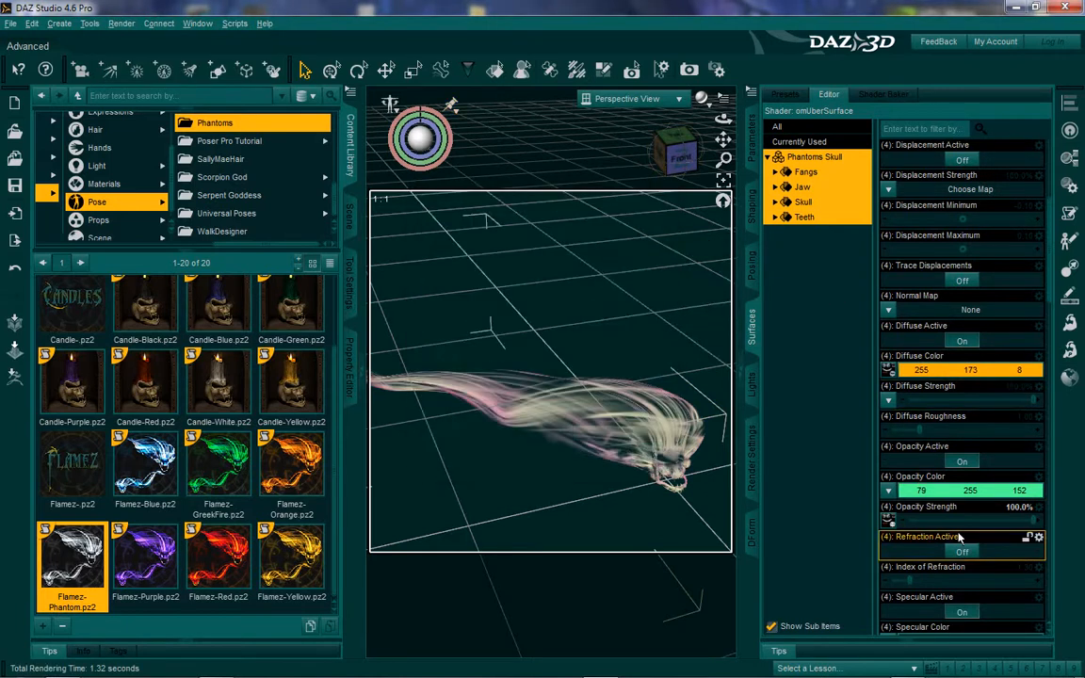
# Set the Ambient Color of the Phantoms Skull surfaces to light blue (85, 216, 255)
pyautogui.scroll(-10, 937, 478)
pyautogui.scroll(-6, 937, 478)
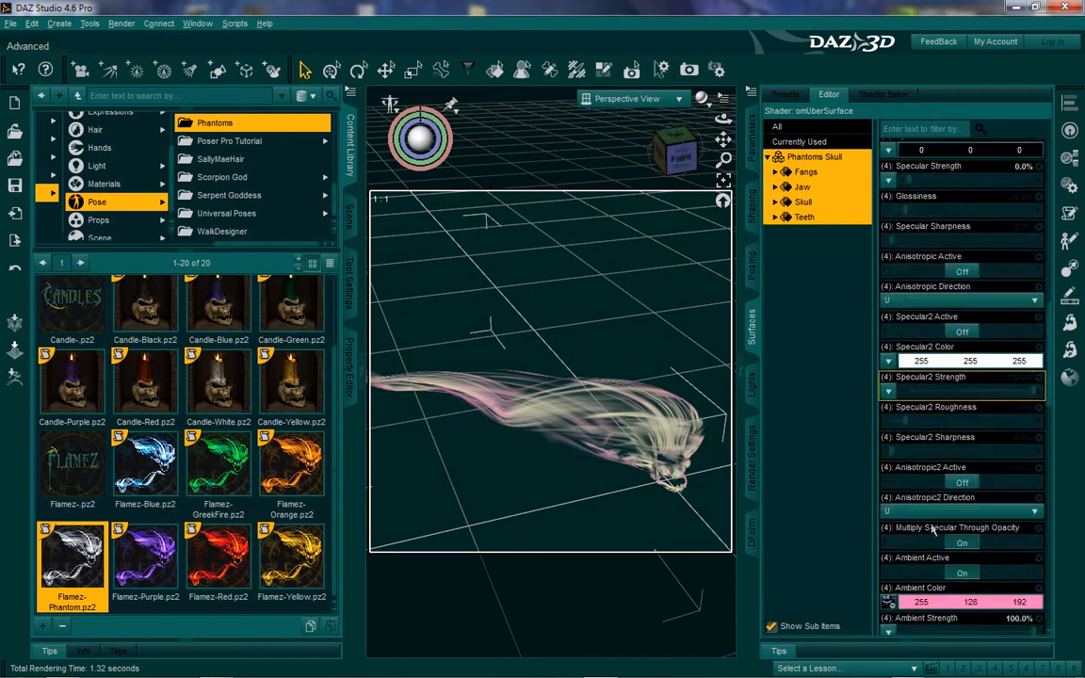
pyautogui.click(952, 462)
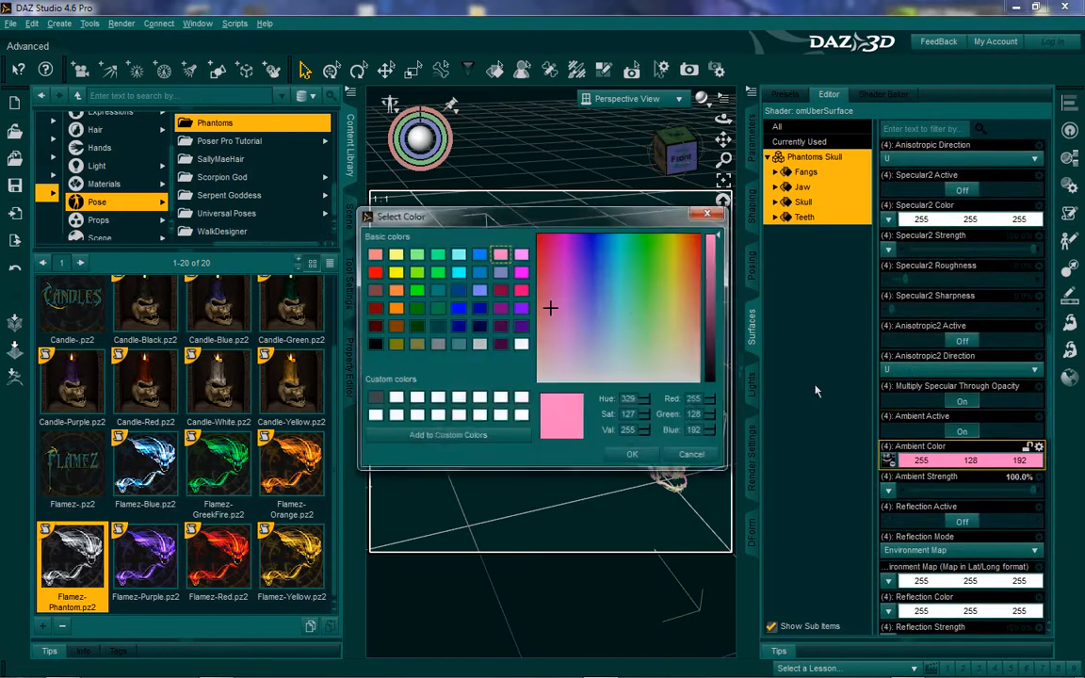
pyautogui.click(613, 284)
pyautogui.click(632, 454)
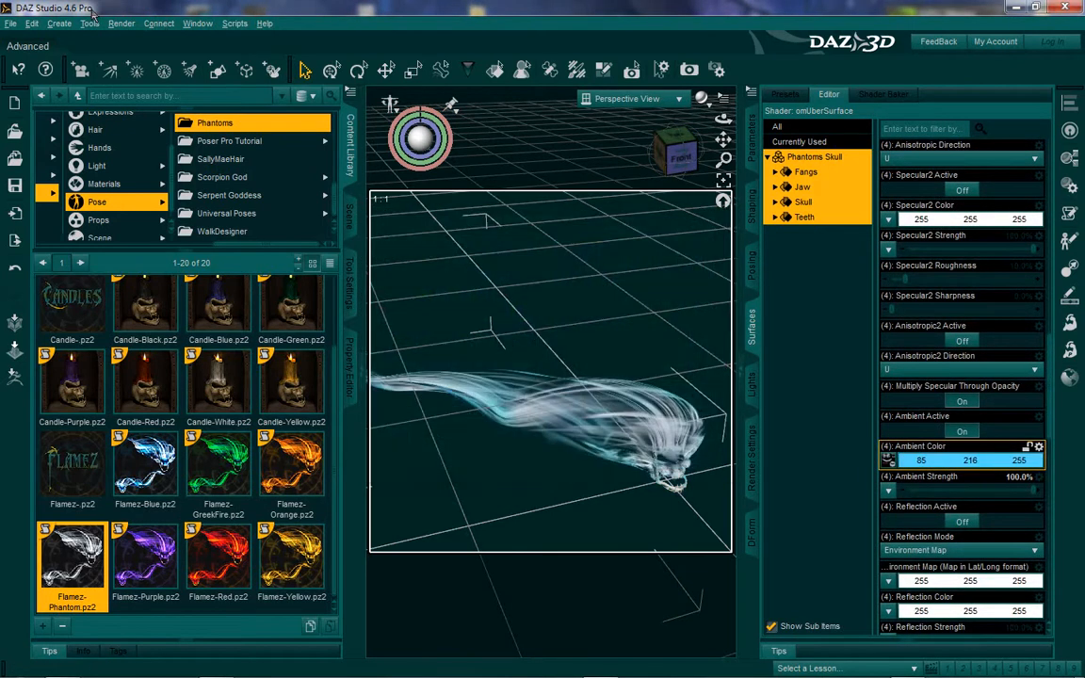
# Test-render the scene to check the light blue Ambient Color, and close the render without saving
pyautogui.click(120, 22)
pyautogui.click(138, 39)
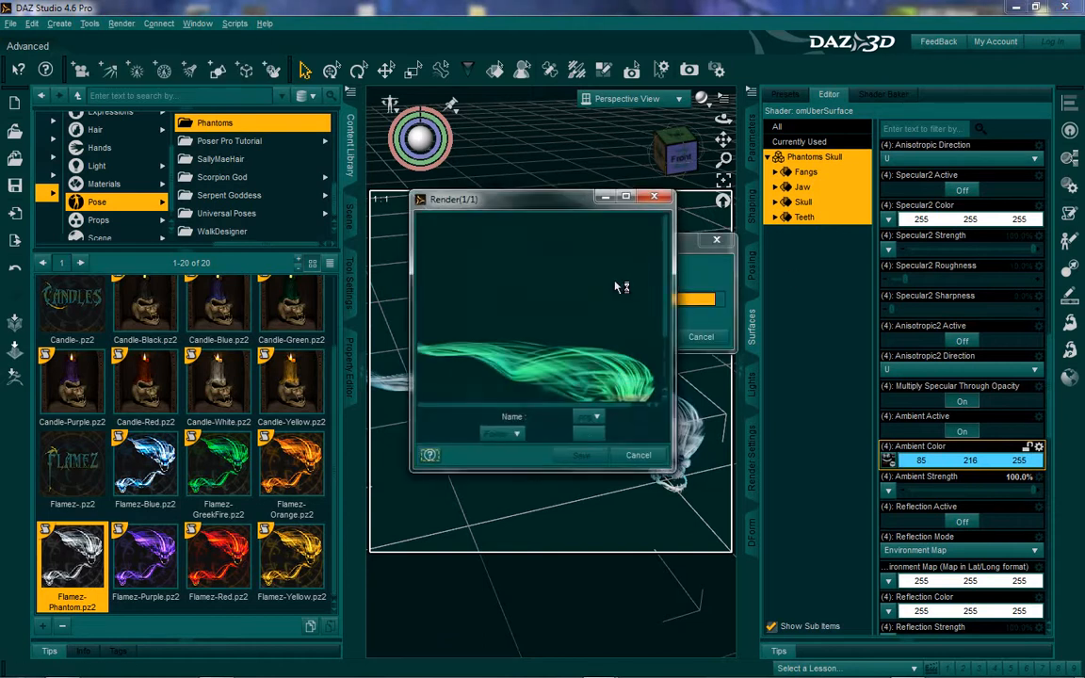
pyautogui.click(655, 197)
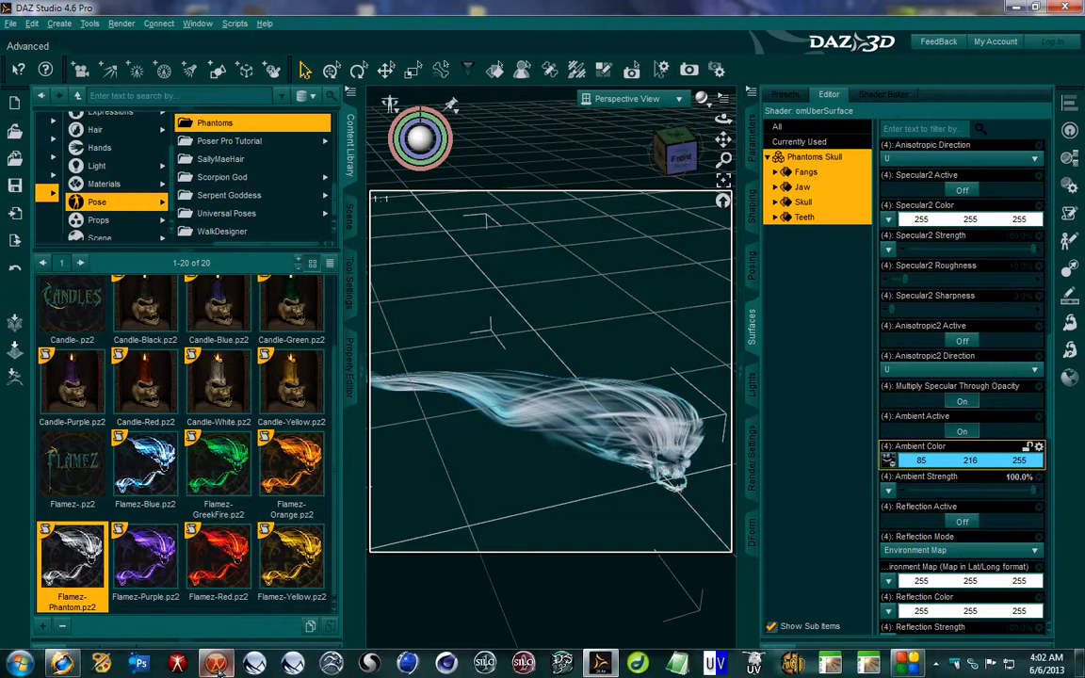
# Switch to Poser Pro and set the Diffuse_Color of the Skull material to light purple in the Material room
pyautogui.click(216, 666)
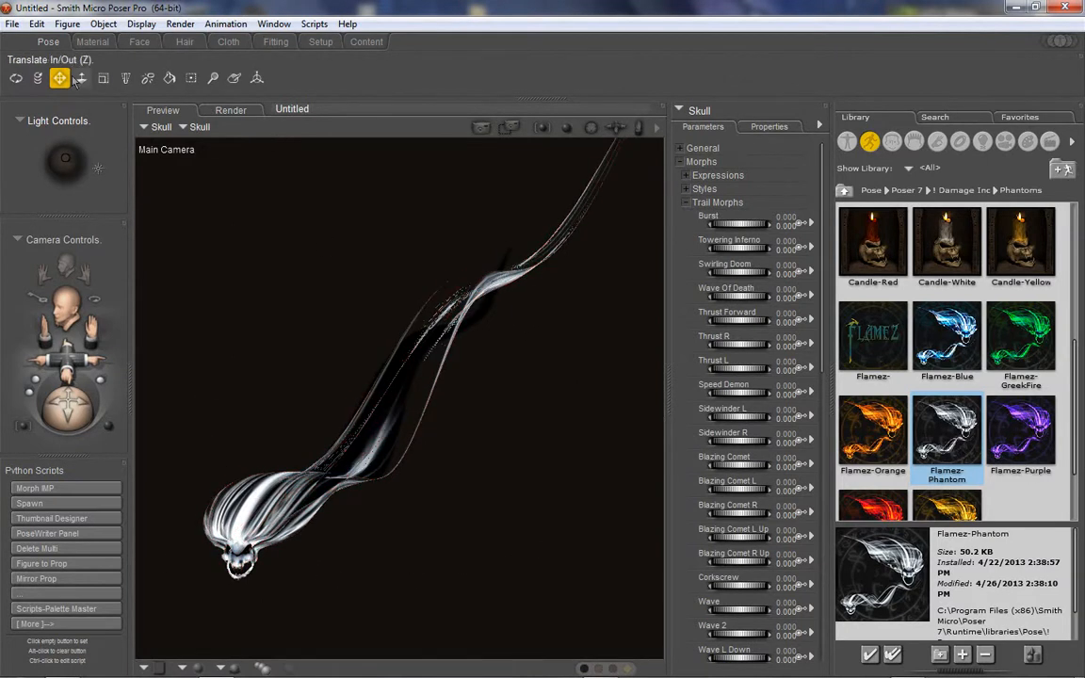
pyautogui.moveTo(89, 307); pyautogui.dragTo(82, 357)
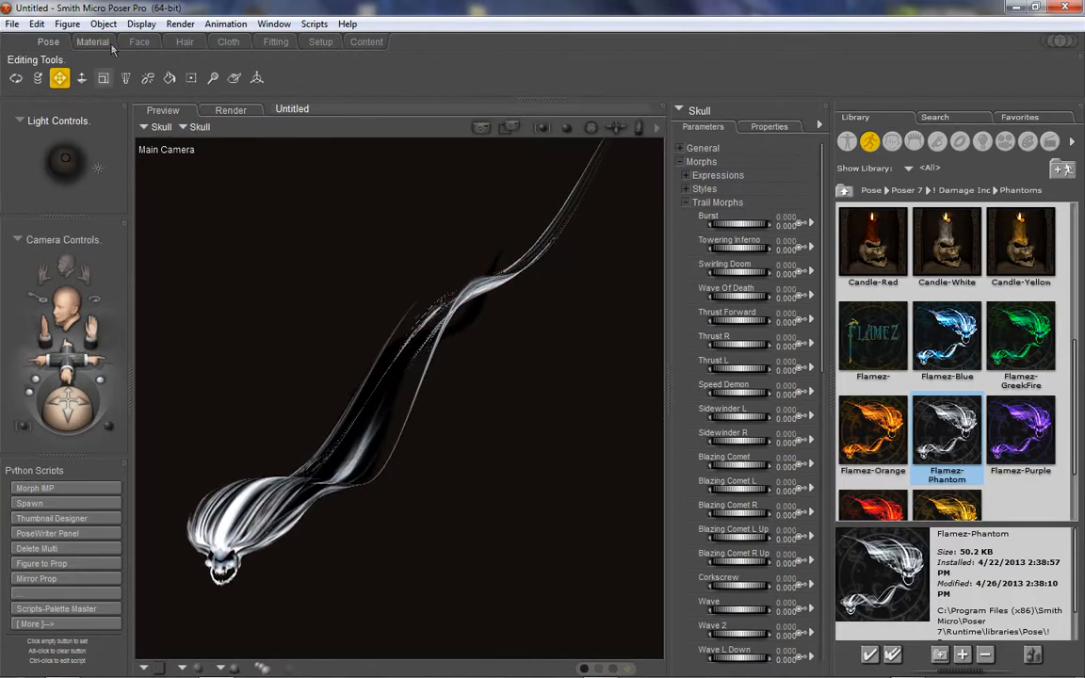
pyautogui.click(91, 42)
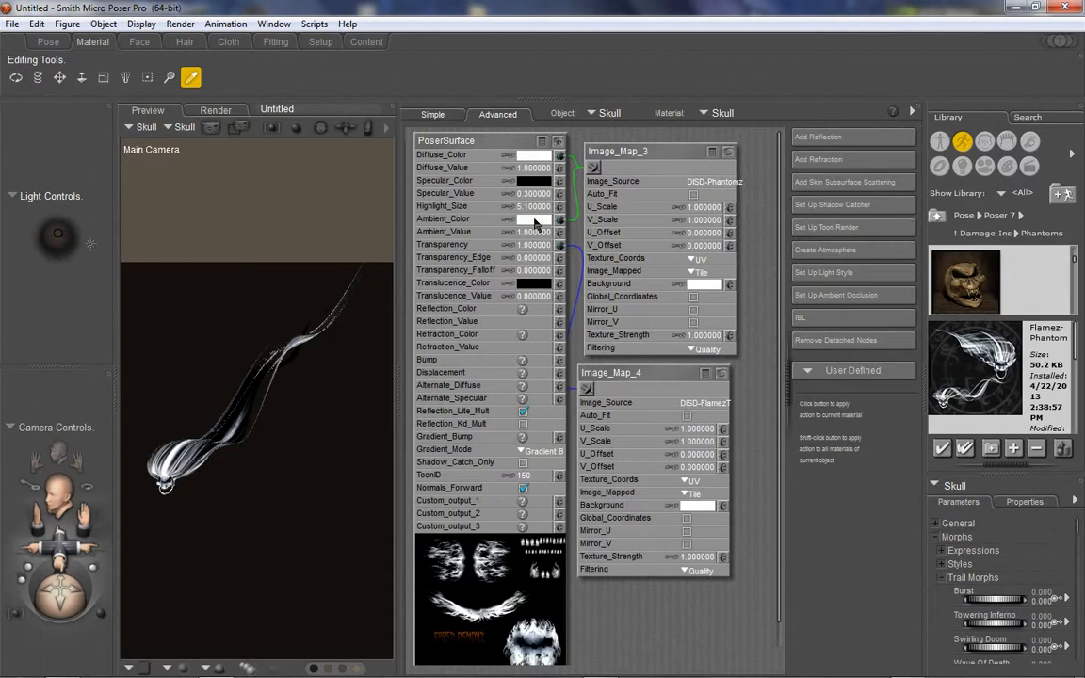
pyautogui.click(539, 157)
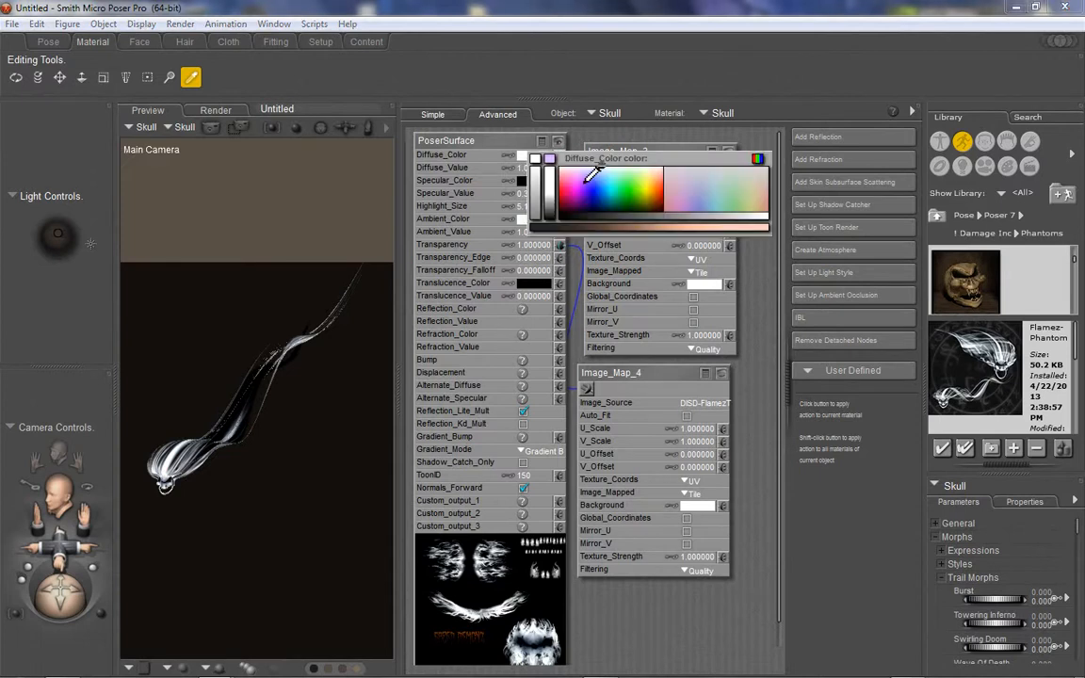
pyautogui.click(587, 180)
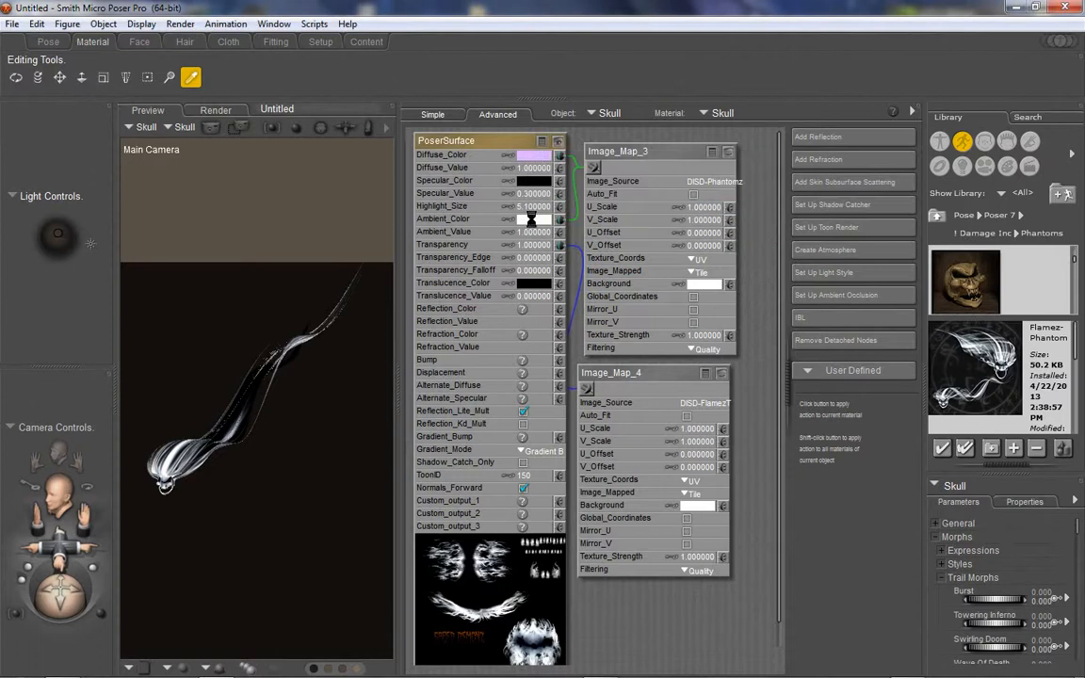
# Set the Ambient_Color of the Skull material to light blue
pyautogui.click(523, 218)
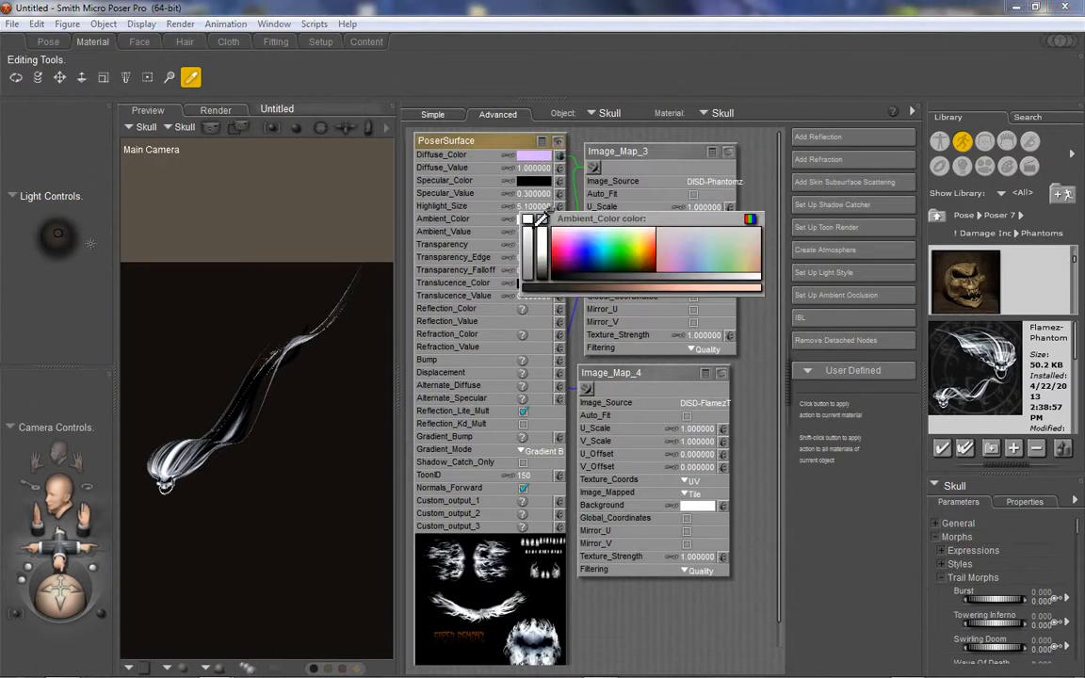
pyautogui.click(612, 247)
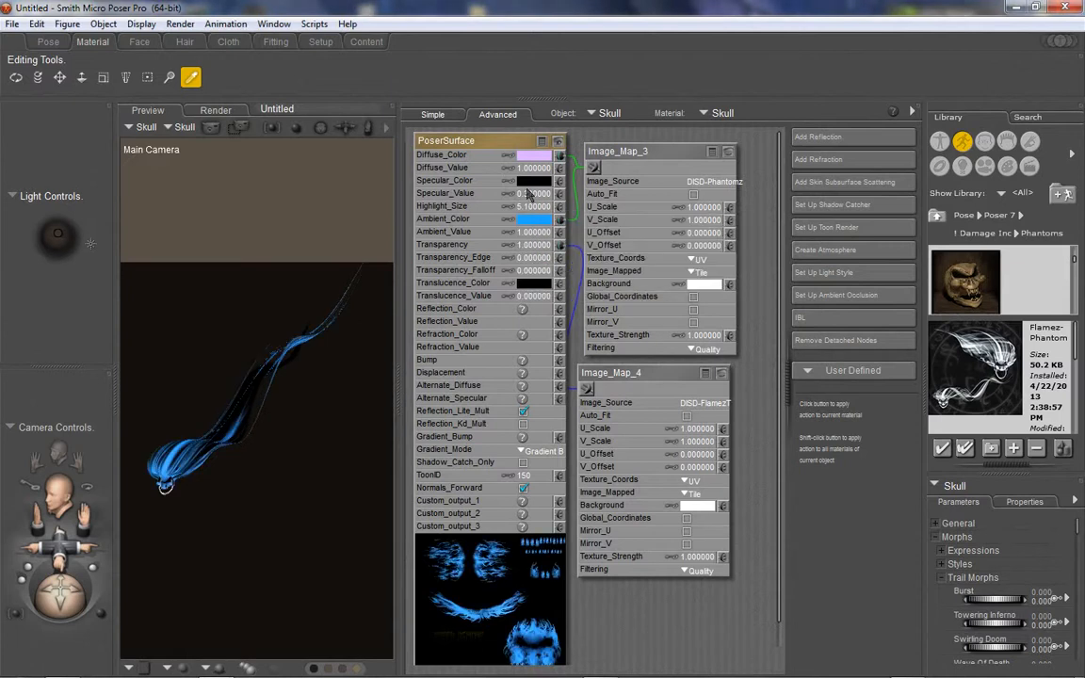
pyautogui.click(532, 223)
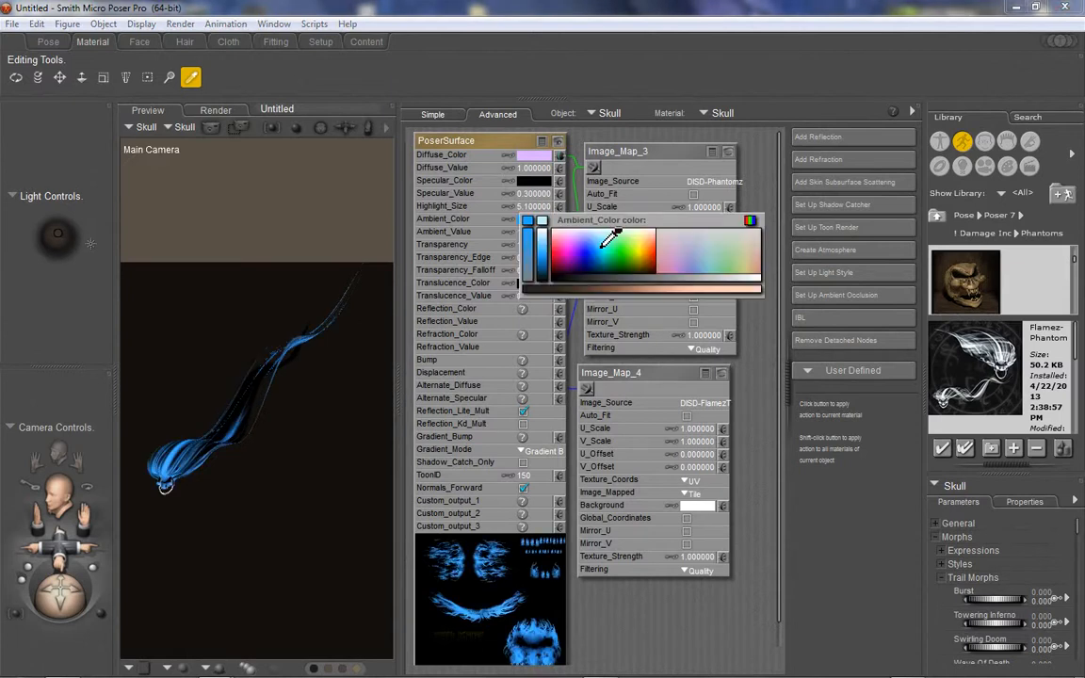
pyautogui.click(605, 246)
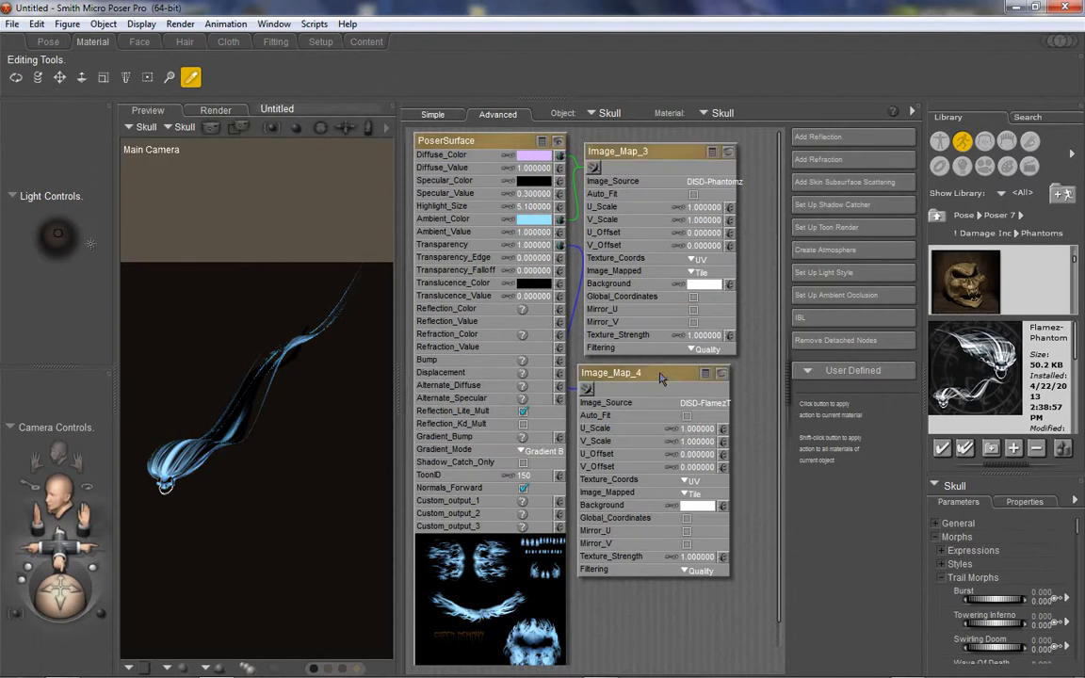
# Copy all the nodes of the Skull material and paste them onto the Fangs material
pyautogui.rightClick(613, 373)
pyautogui.click(632, 424)
pyautogui.click(725, 113)
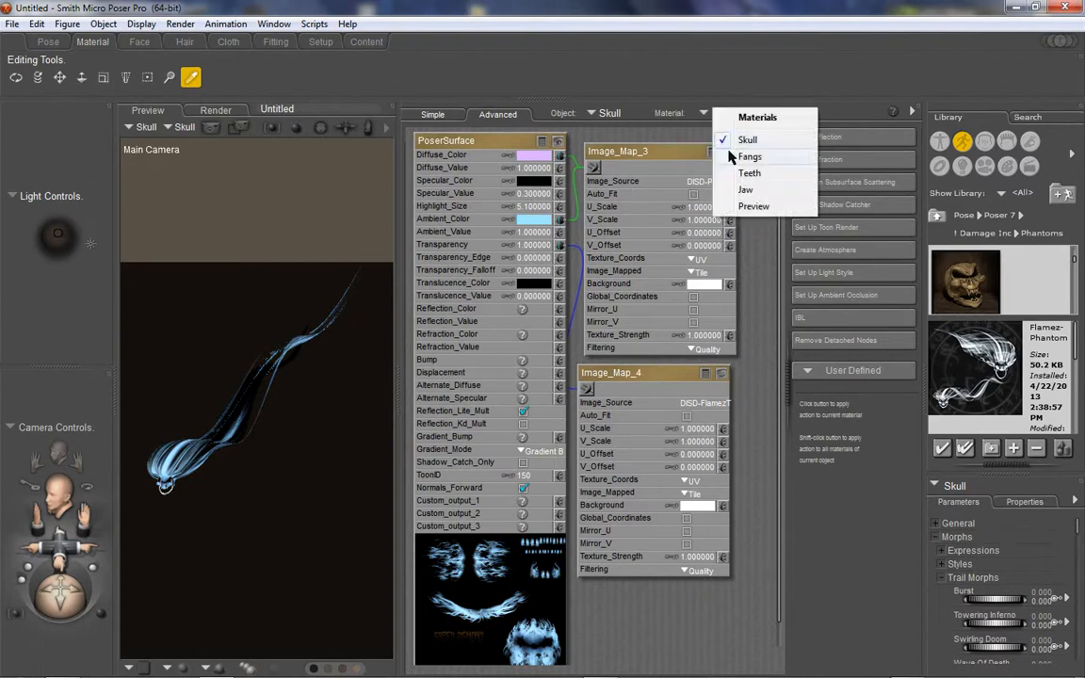
pyautogui.click(732, 158)
pyautogui.rightClick(764, 216)
pyautogui.click(800, 273)
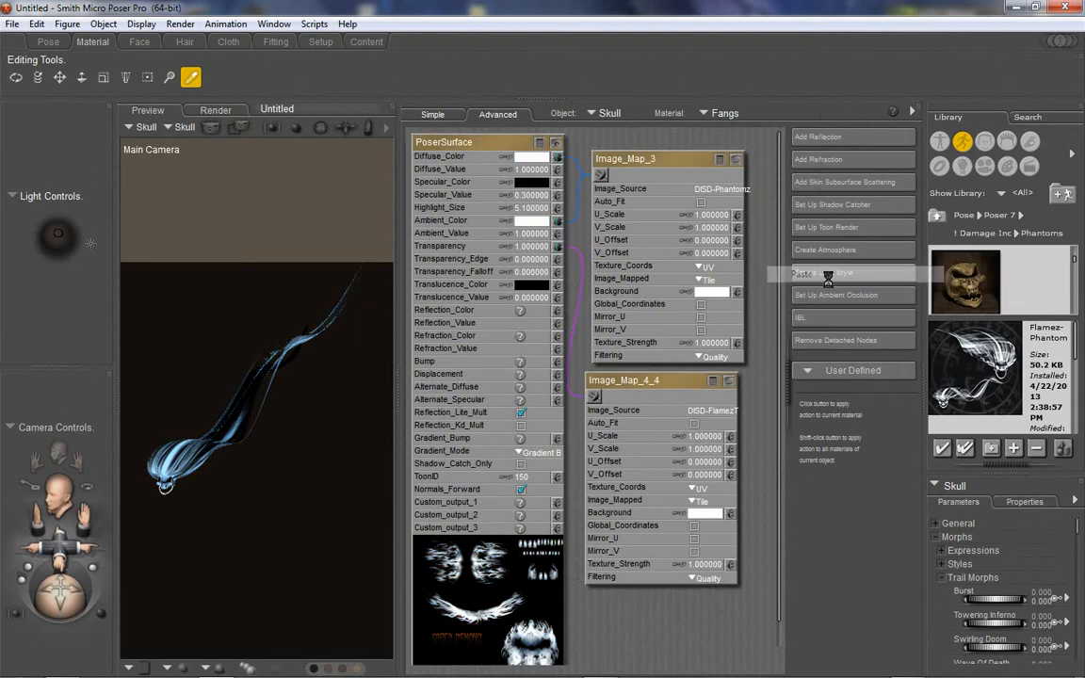
# Paste the copied Skull shader nodes onto the Teeth material
pyautogui.click(725, 113)
pyautogui.click(753, 173)
pyautogui.rightClick(765, 274)
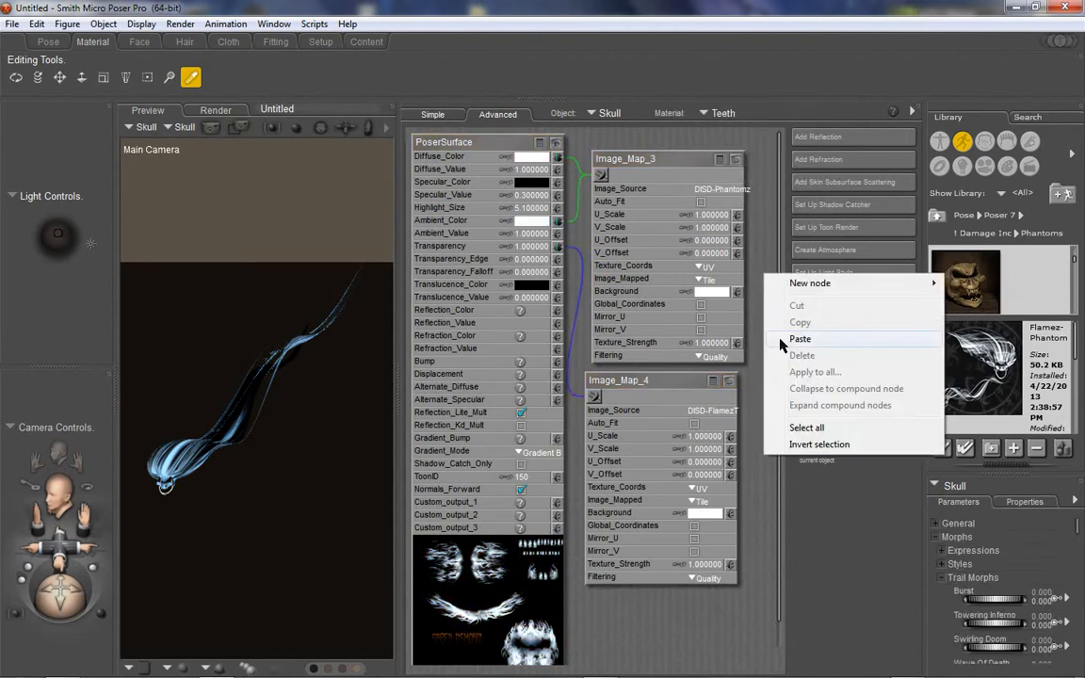
pyautogui.click(836, 340)
# Paste the copied Skull shader nodes onto the Jaw material, and return to the Teeth material to check it
pyautogui.click(724, 113)
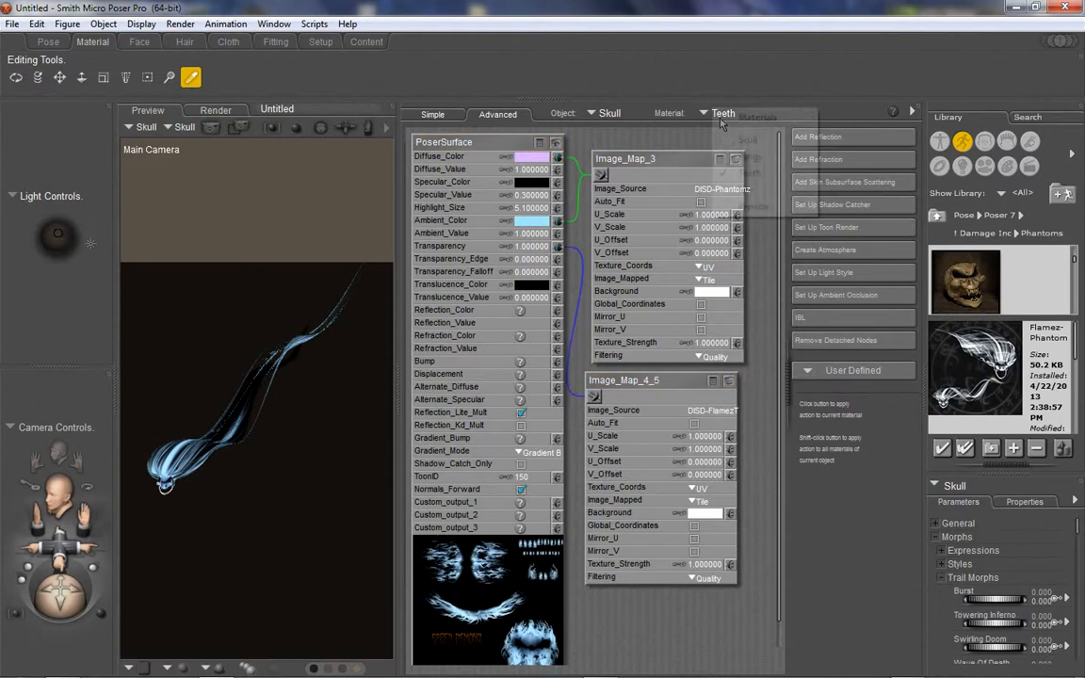
pyautogui.click(740, 198)
pyautogui.rightClick(690, 209)
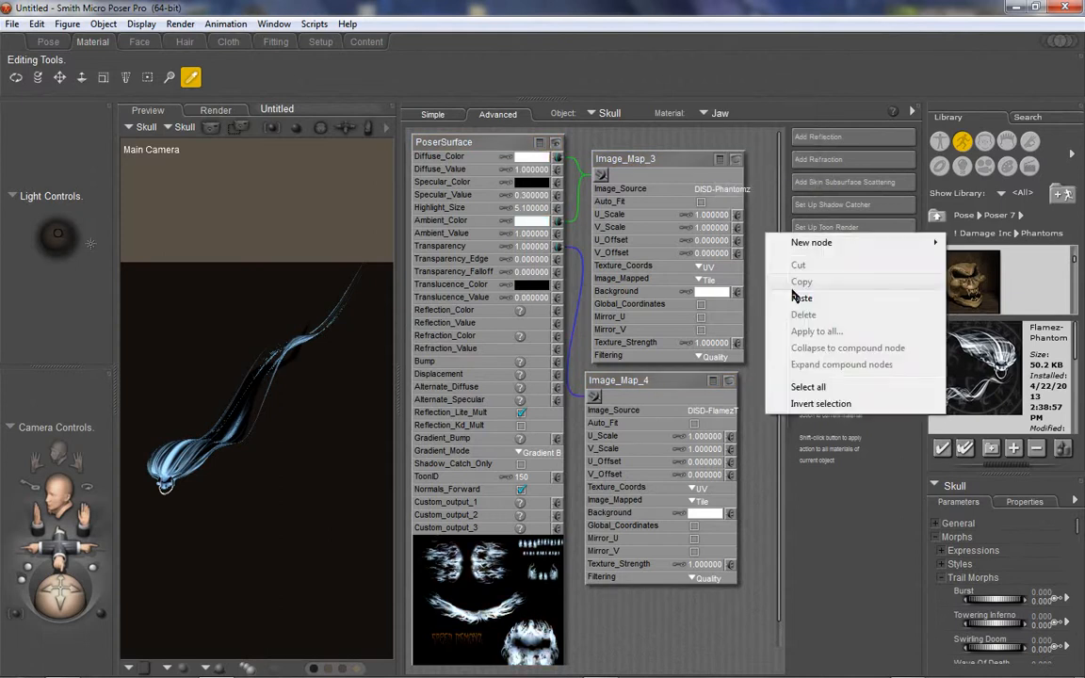
pyautogui.click(758, 267)
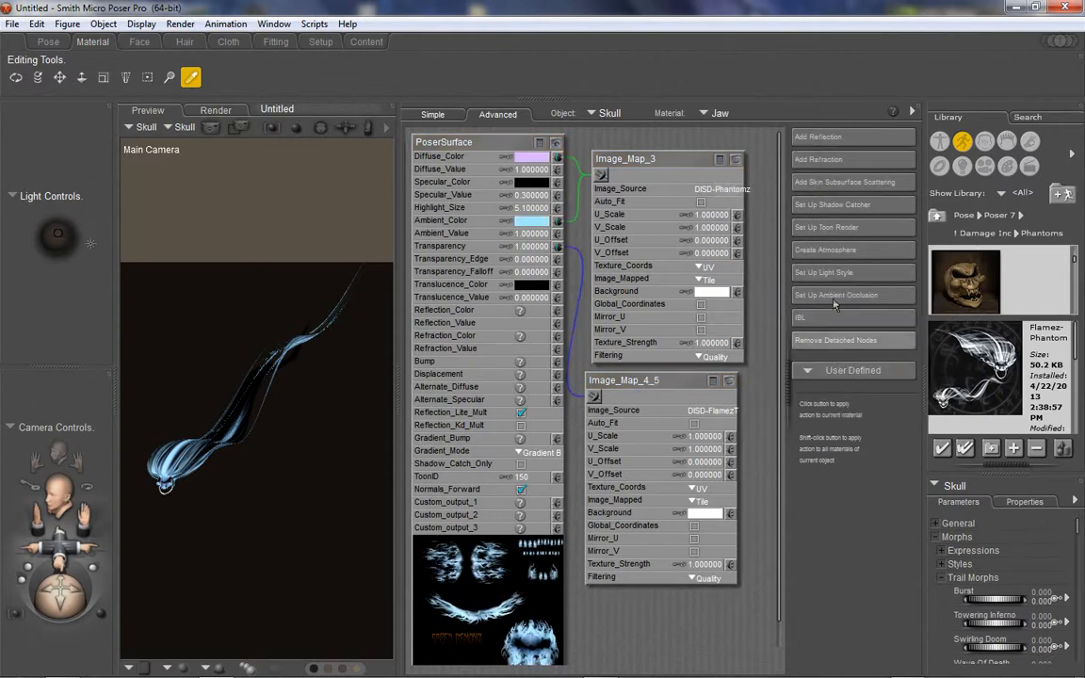
pyautogui.click(717, 113)
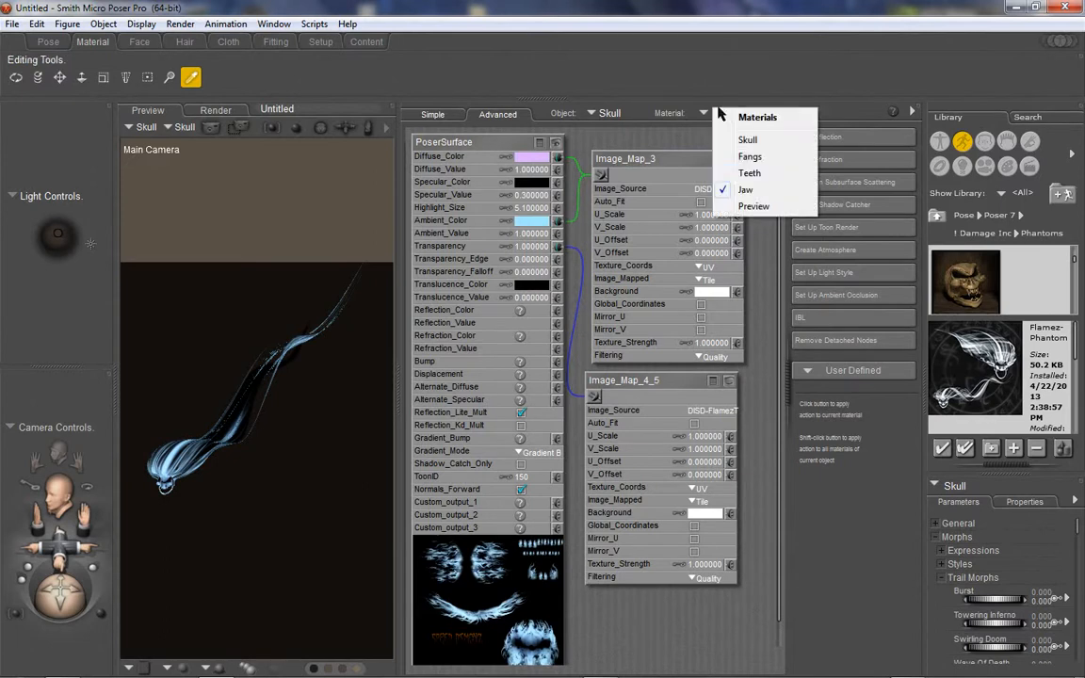
pyautogui.click(750, 179)
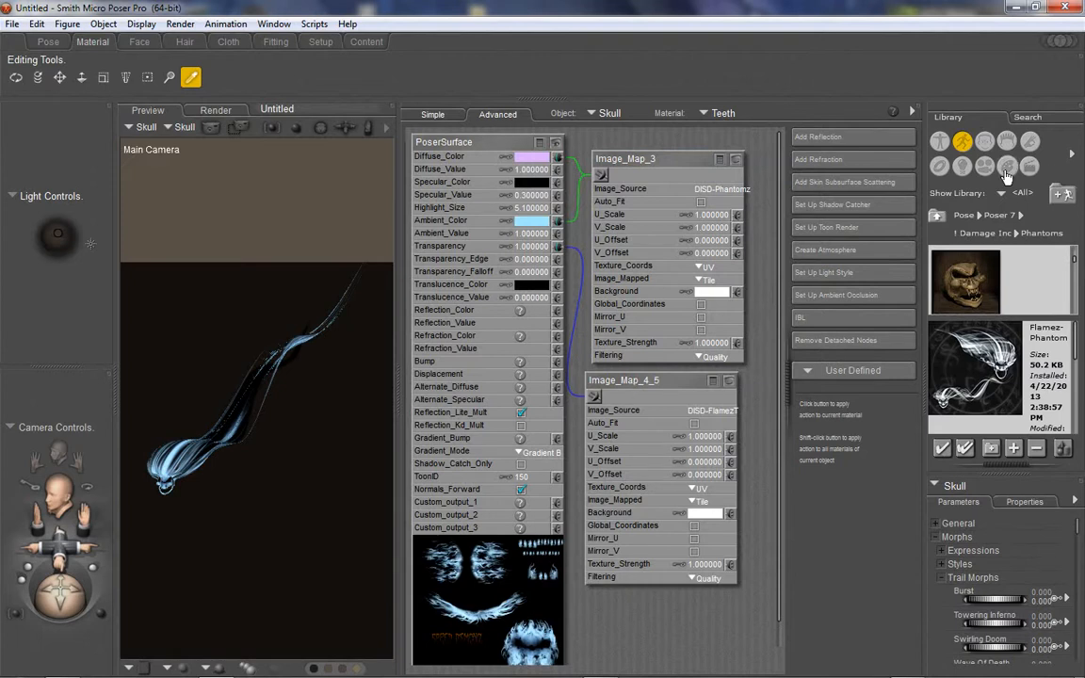
# Return to the Pose room and save the manual FireFly render settings with Raytracing and Indirect Light enabled
pyautogui.click(48, 43)
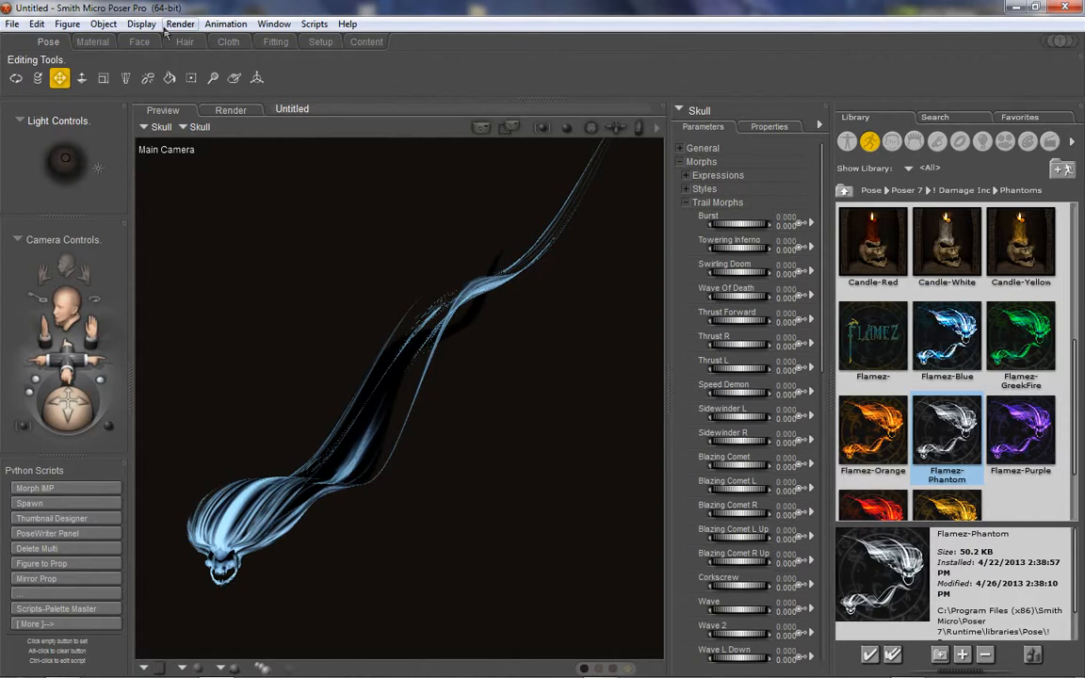
pyautogui.click(171, 26)
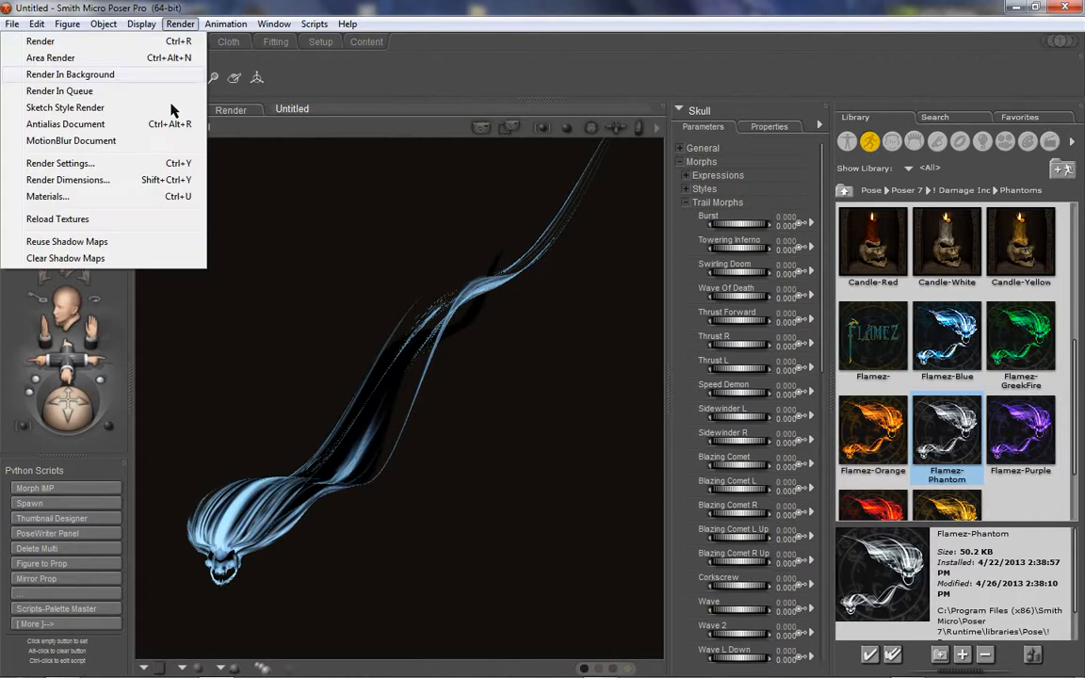
pyautogui.click(131, 163)
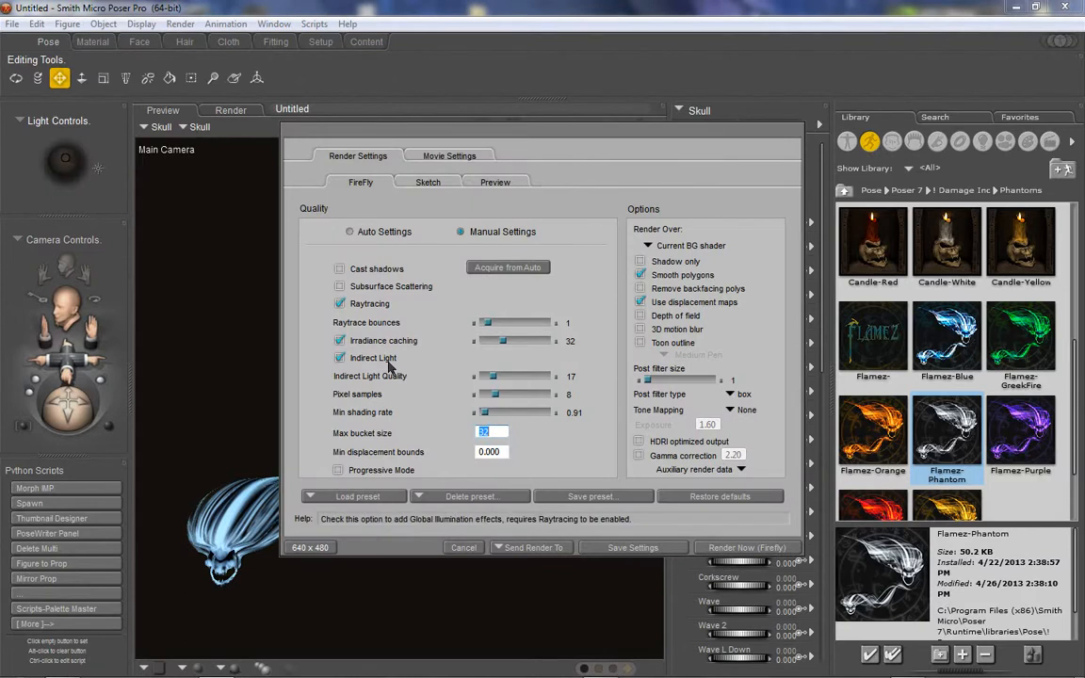
pyautogui.click(340, 359)
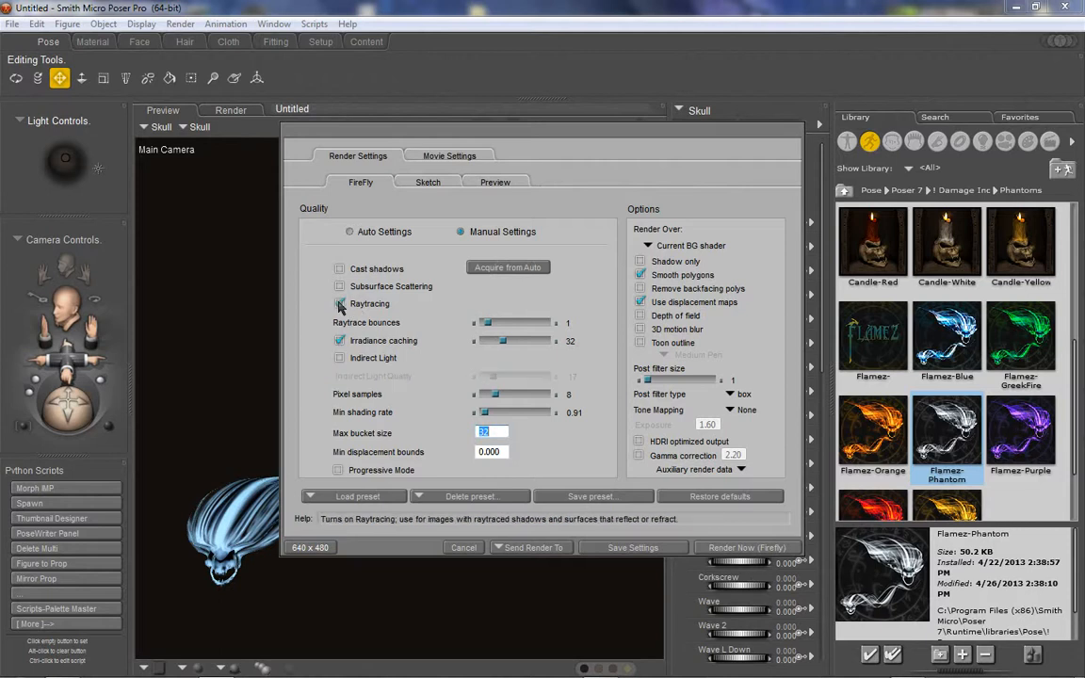
pyautogui.click(340, 303)
pyautogui.click(340, 359)
pyautogui.click(340, 303)
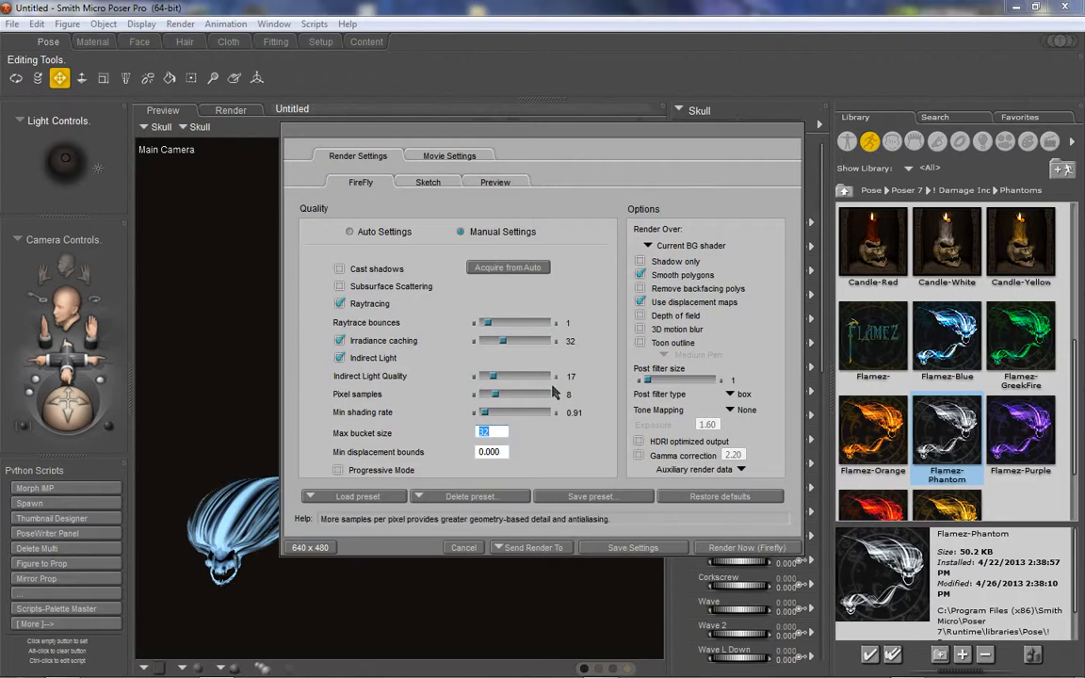
pyautogui.click(632, 548)
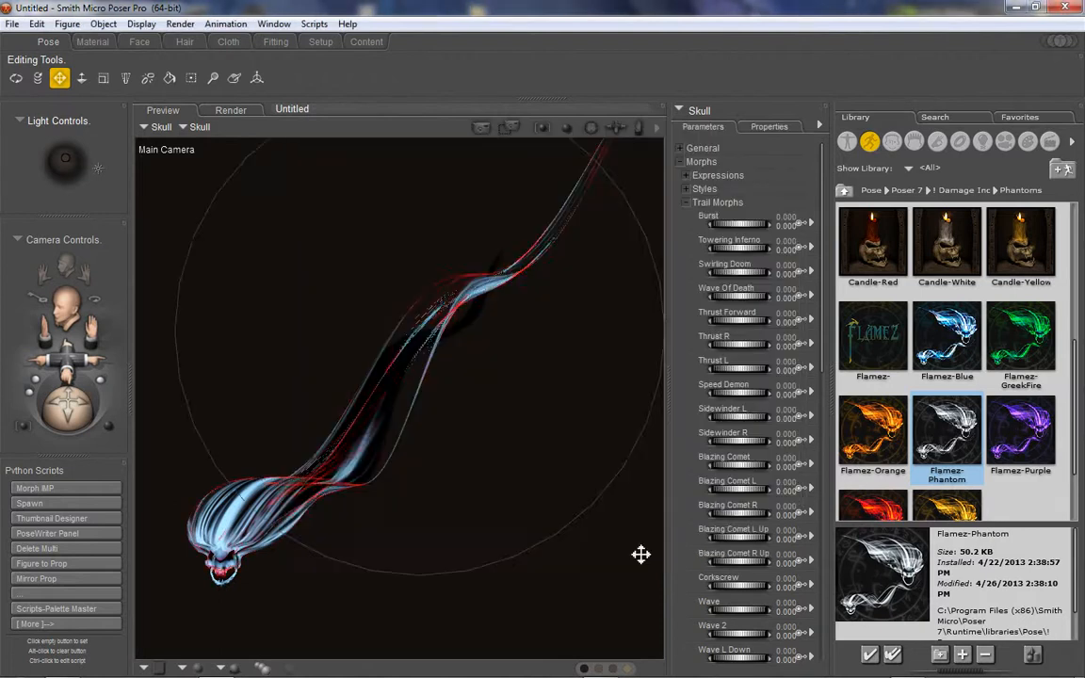
# Render the flame with its light blue ambient color
pyautogui.click(180, 23)
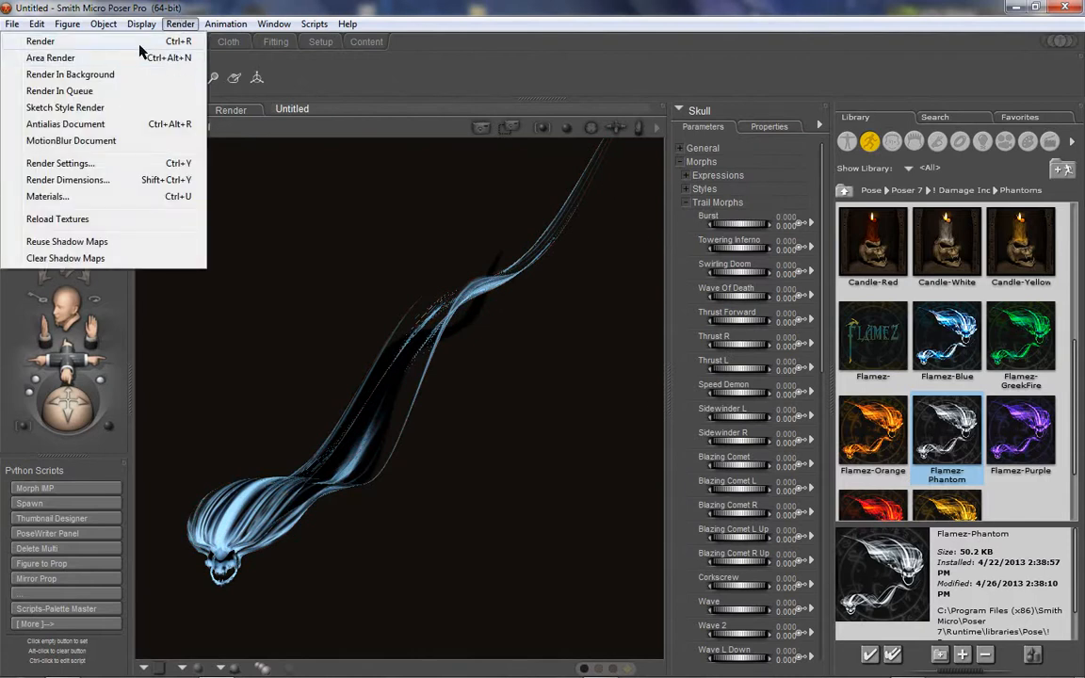
pyautogui.click(139, 43)
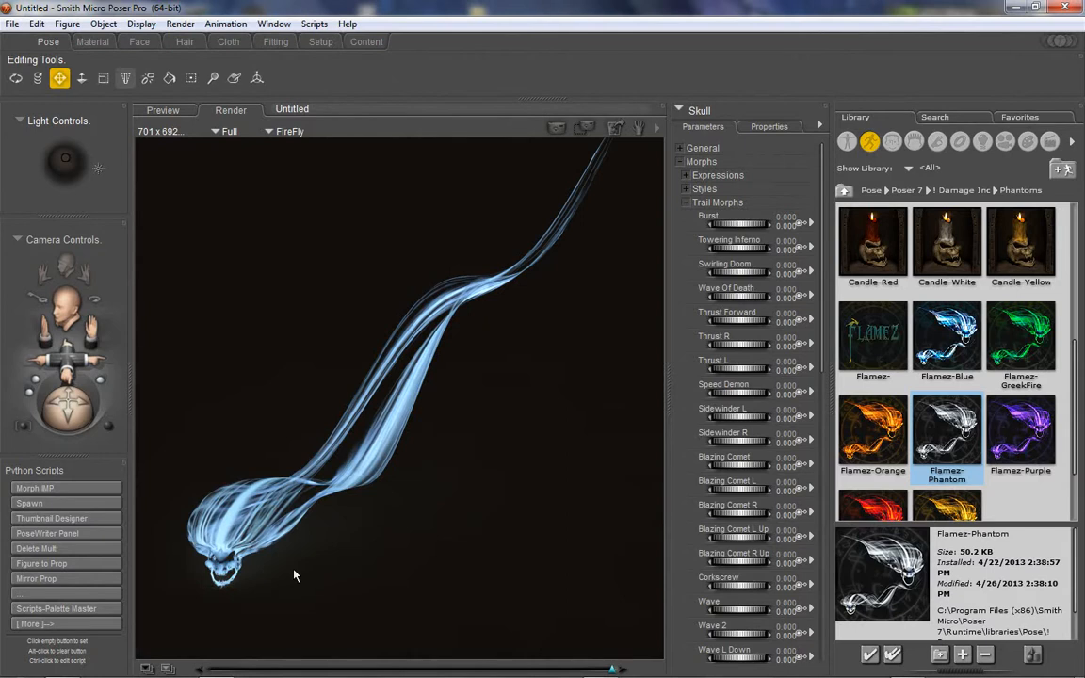
# In the Material room, set the Skull material's Ambient_Color to the lavender sampled from its Diffuse_Color
pyautogui.click(93, 41)
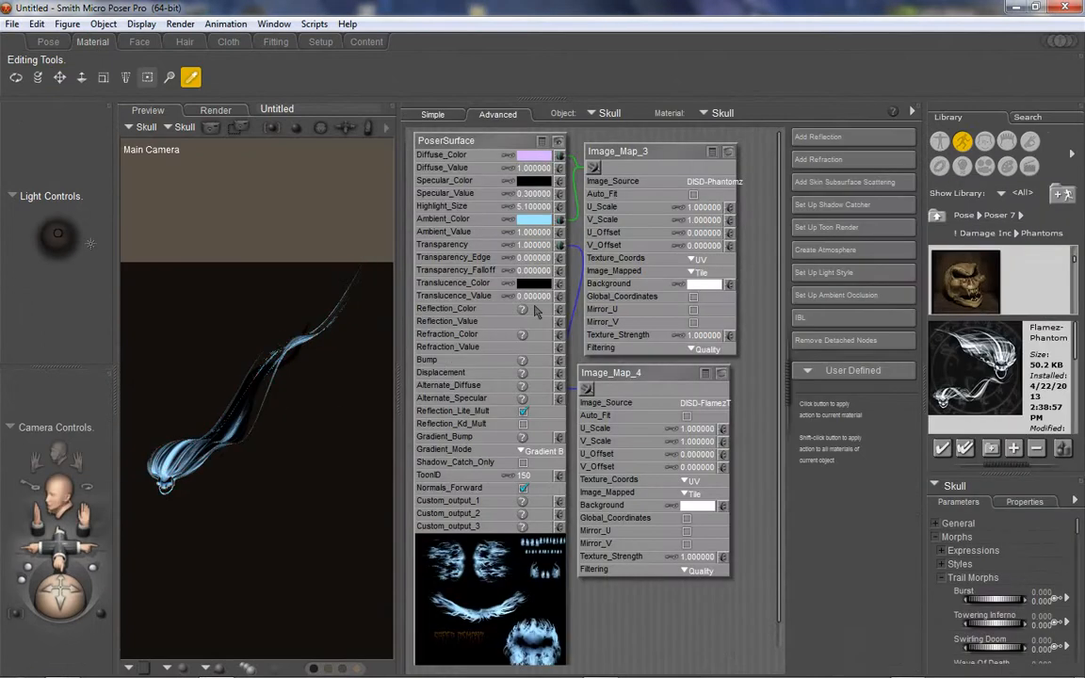
pyautogui.click(538, 222)
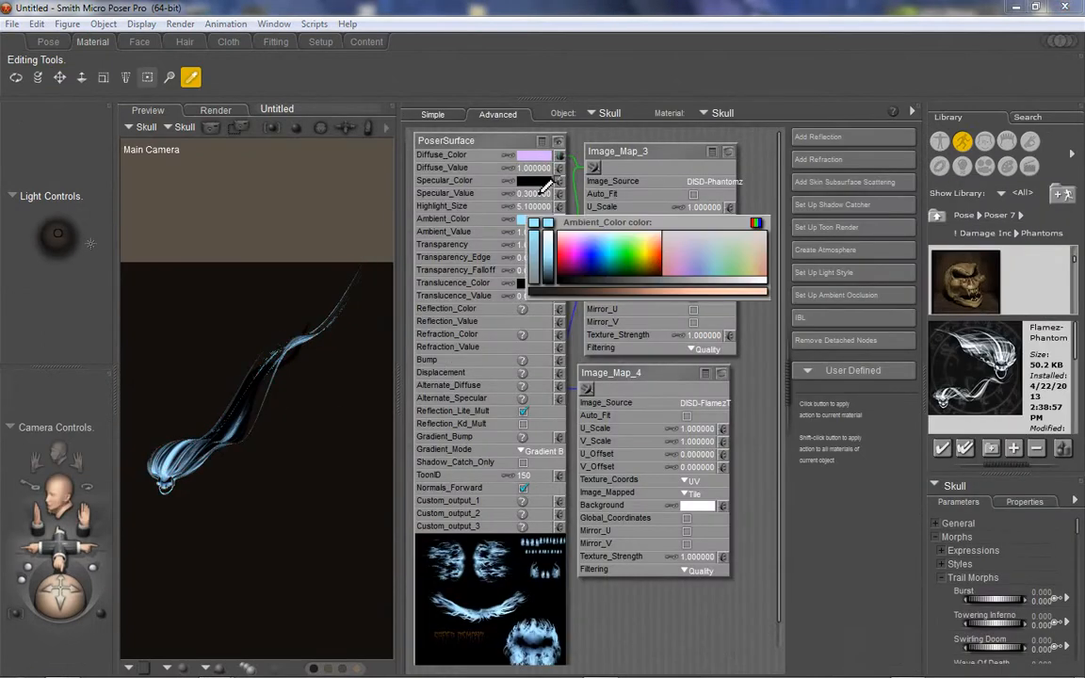
pyautogui.click(536, 158)
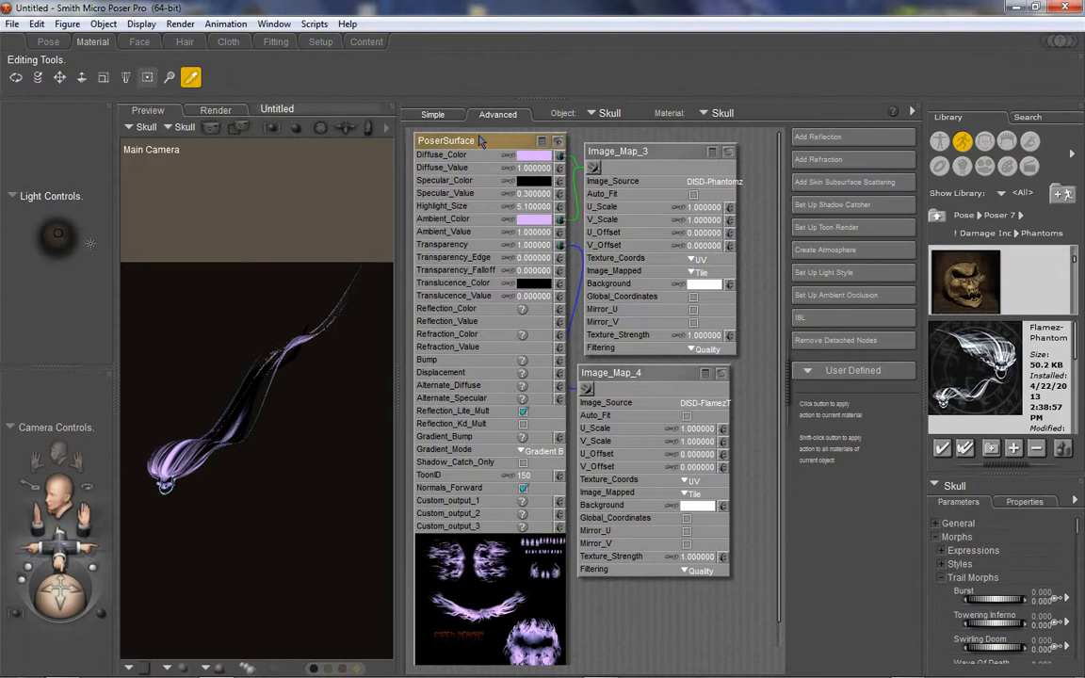
# Copy all nodes of the lavender Skull material and paste them onto the Fangs material
pyautogui.click(656, 377)
pyautogui.rightClick(657, 379)
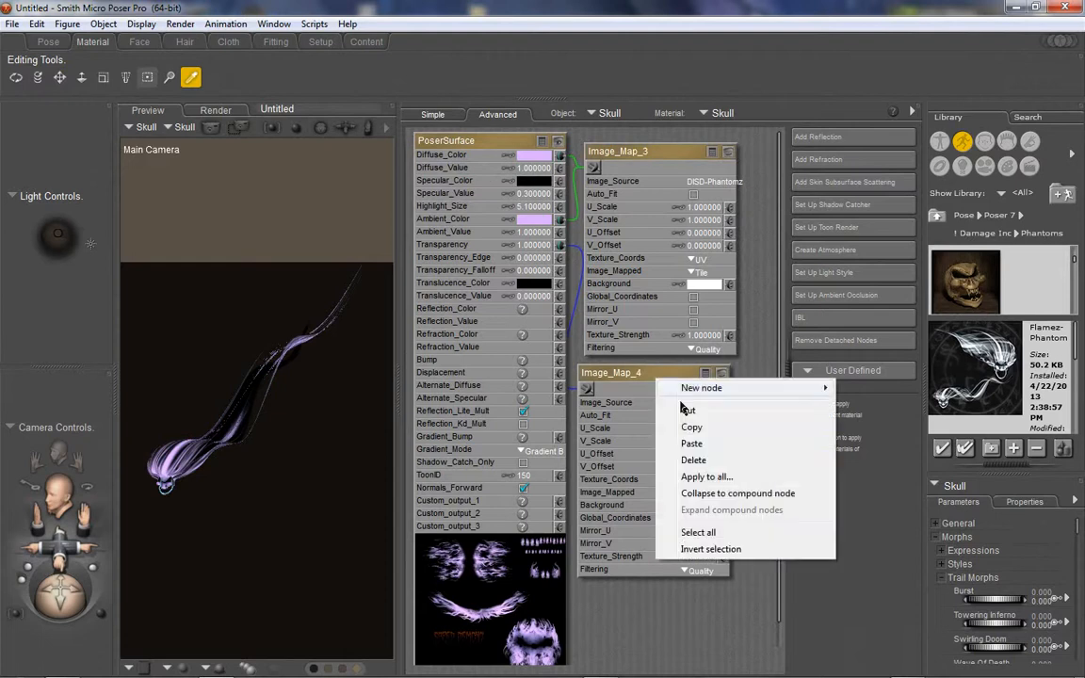
pyautogui.click(691, 429)
pyautogui.click(705, 113)
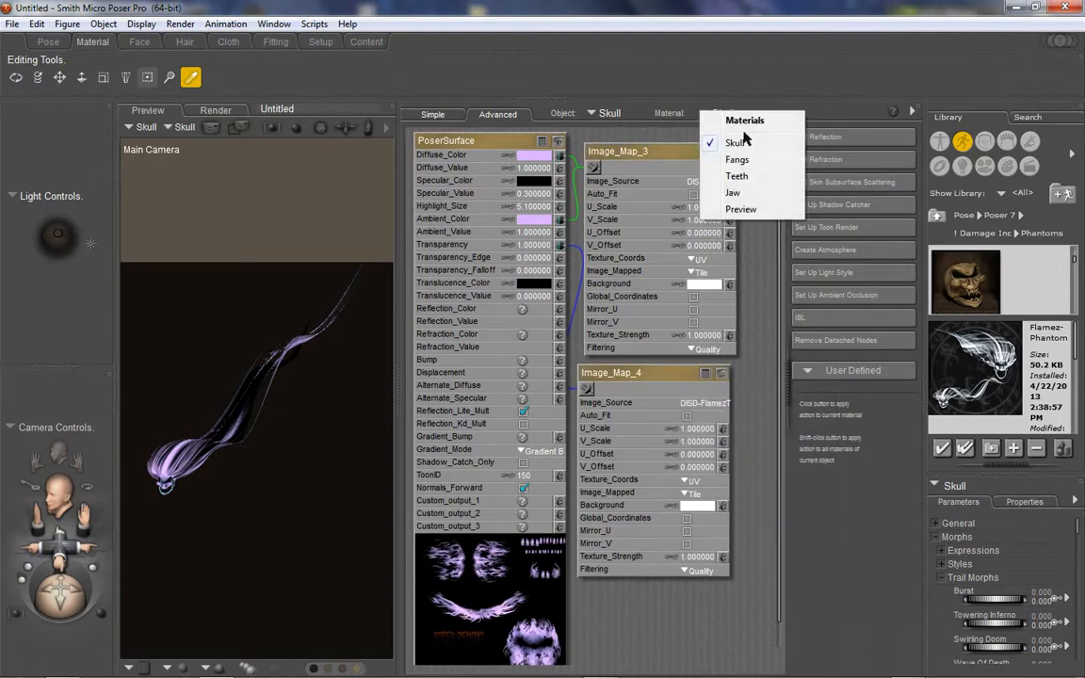
pyautogui.click(737, 160)
pyautogui.rightClick(692, 207)
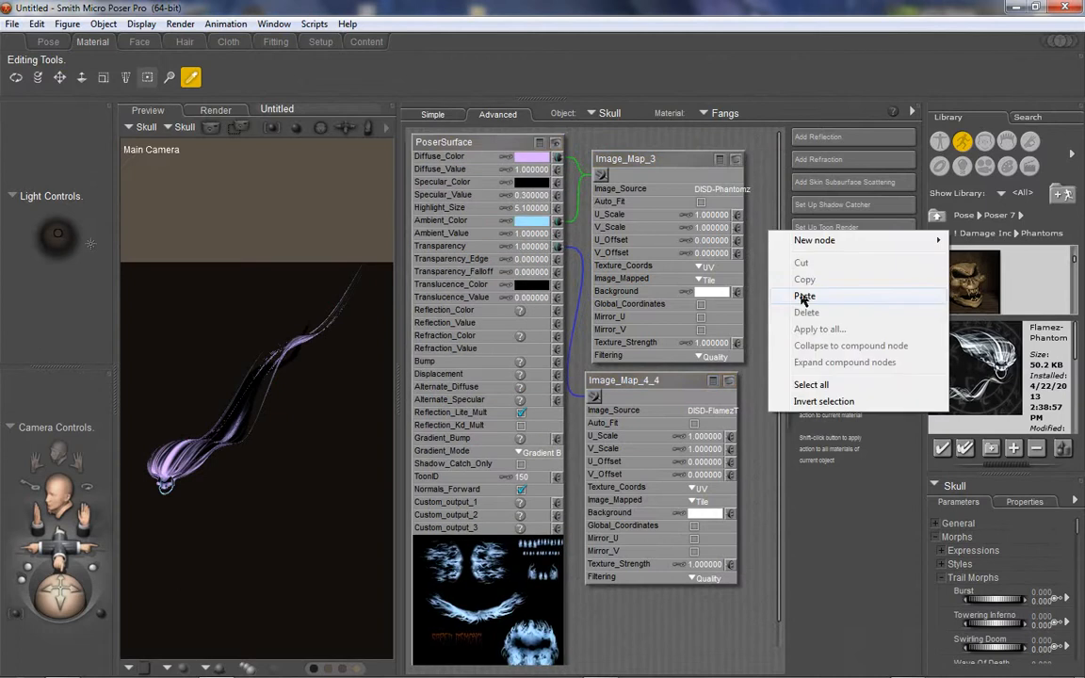
pyautogui.click(791, 298)
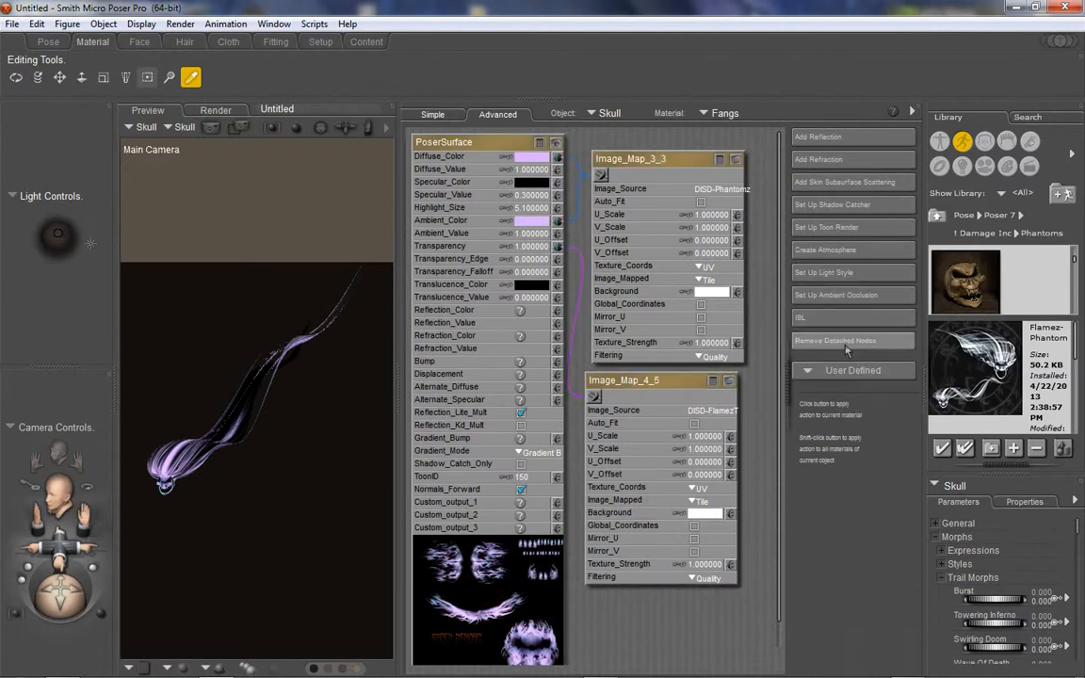
# Paste the copied lavender Skull nodes onto the Teeth material
pyautogui.click(726, 113)
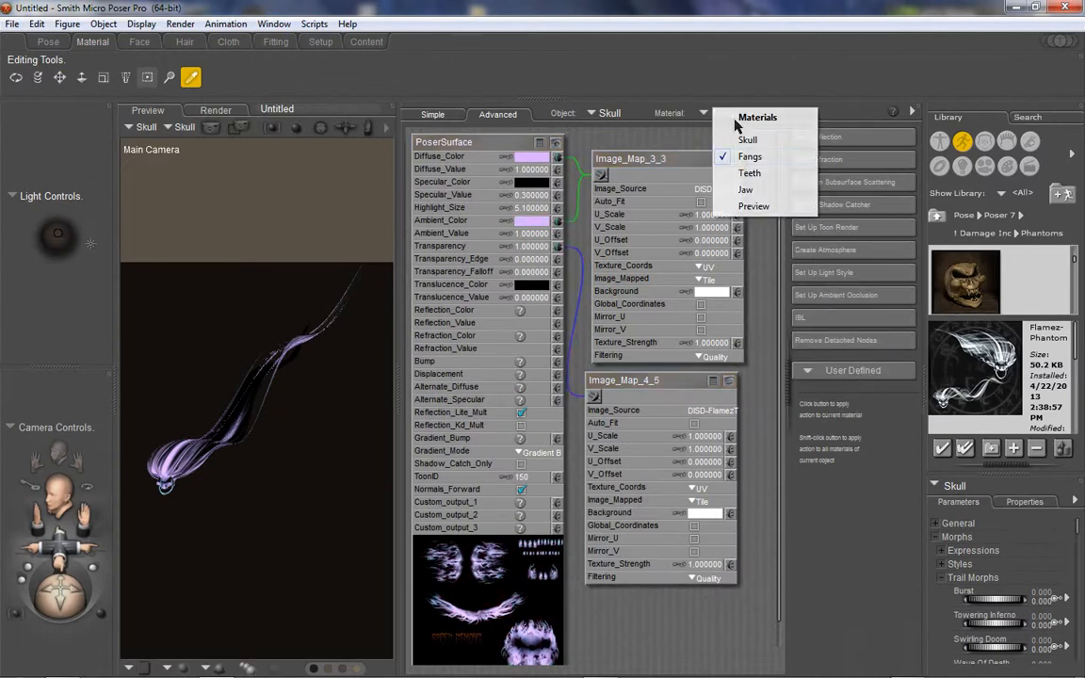
pyautogui.click(749, 173)
pyautogui.rightClick(773, 231)
pyautogui.click(807, 296)
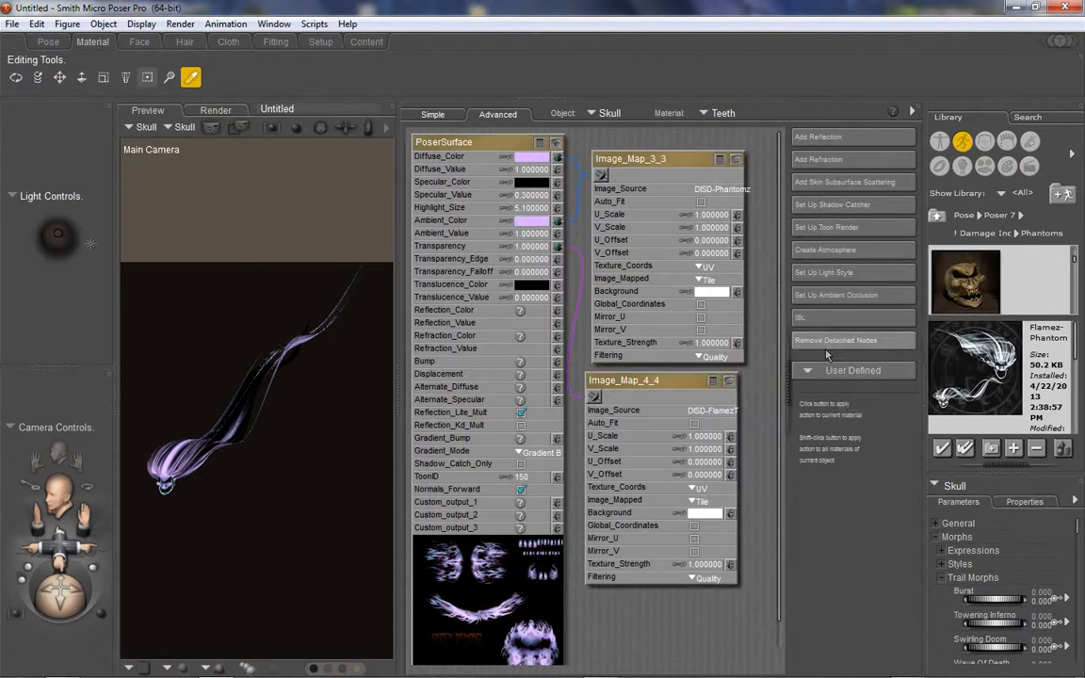
# Paste the copied lavender Skull nodes onto the Jaw material
pyautogui.click(725, 113)
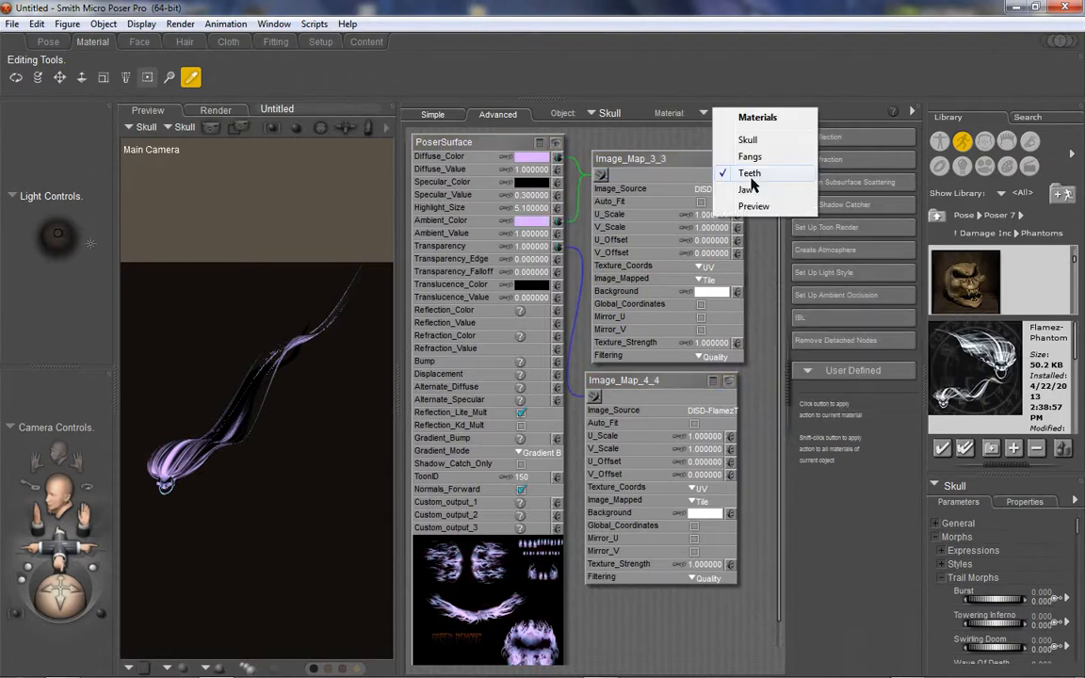
pyautogui.click(751, 187)
pyautogui.rightClick(762, 289)
pyautogui.click(798, 352)
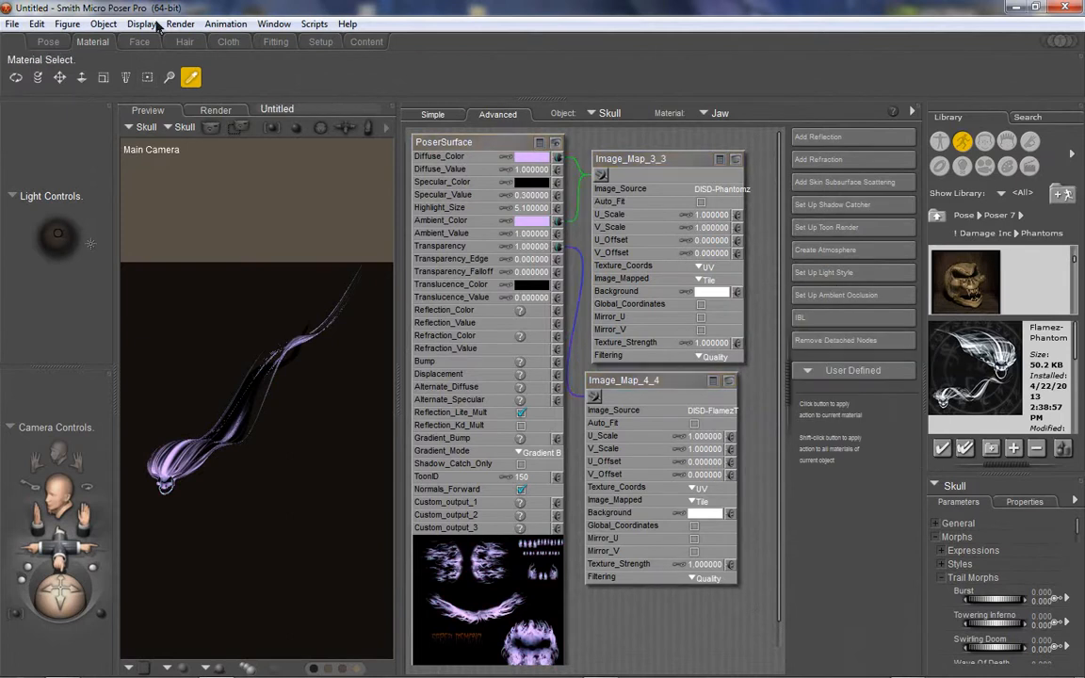
# Render the lavender flame from the Pose room and compare it with the previous blue render using the render wipe
pyautogui.click(48, 41)
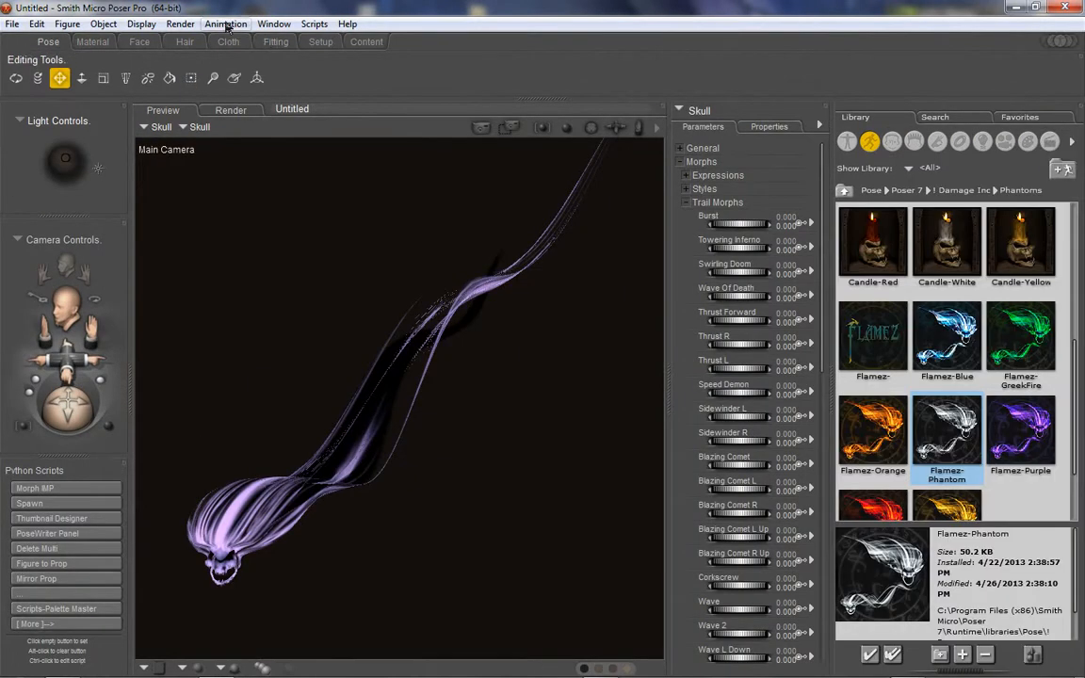
pyautogui.click(179, 24)
pyautogui.click(43, 39)
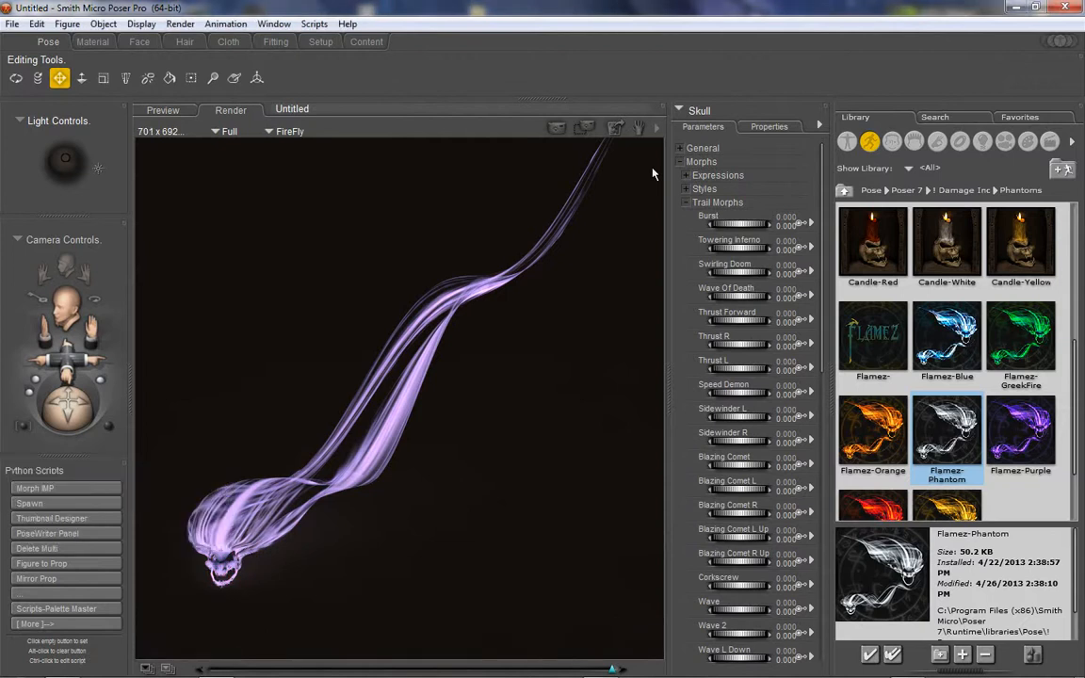
pyautogui.moveTo(551, 603); pyautogui.dragTo(226, 602)
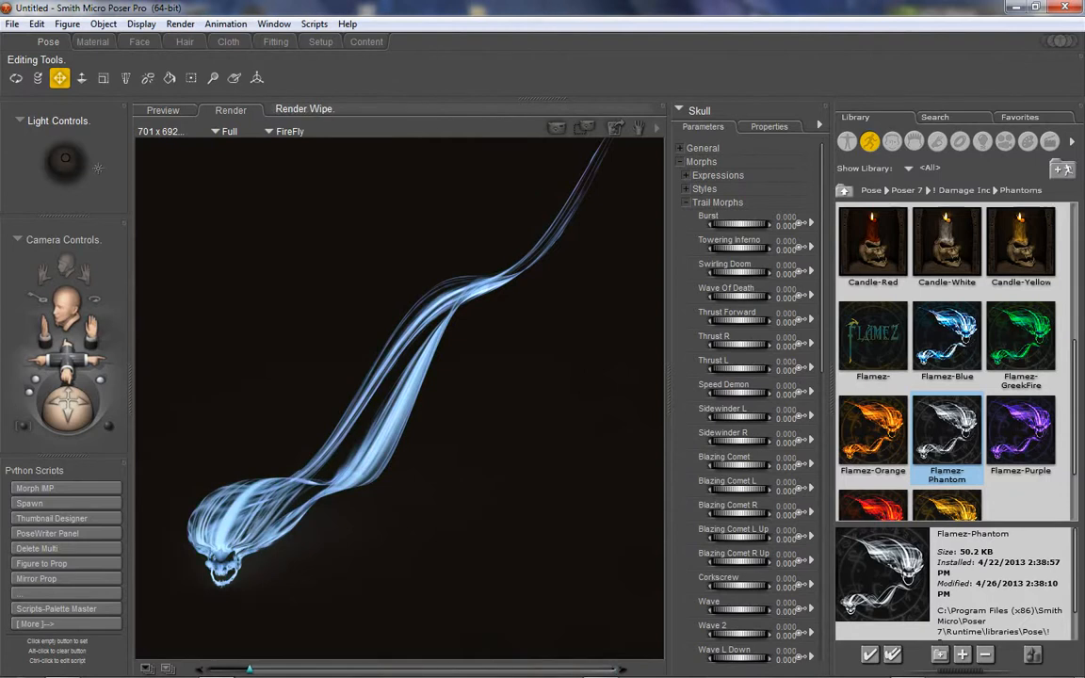
pyautogui.moveTo(250, 670); pyautogui.dragTo(140, 649)
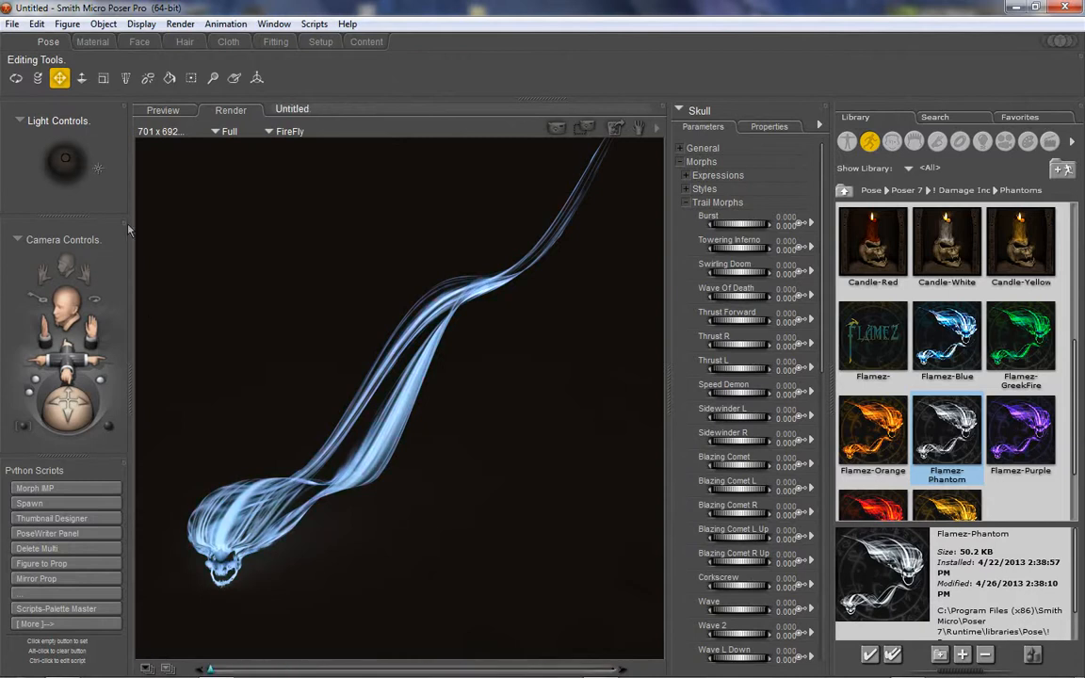
# Back in the Material room, set the Skull material's Ambient_Color to a light orange
pyautogui.click(92, 42)
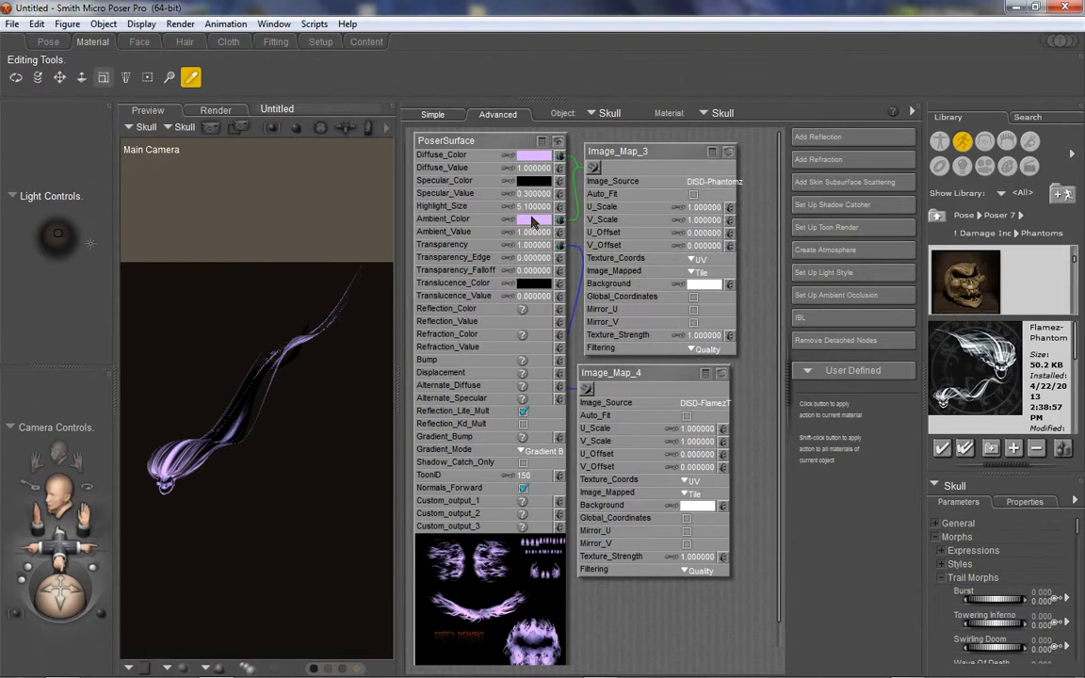
pyautogui.click(533, 222)
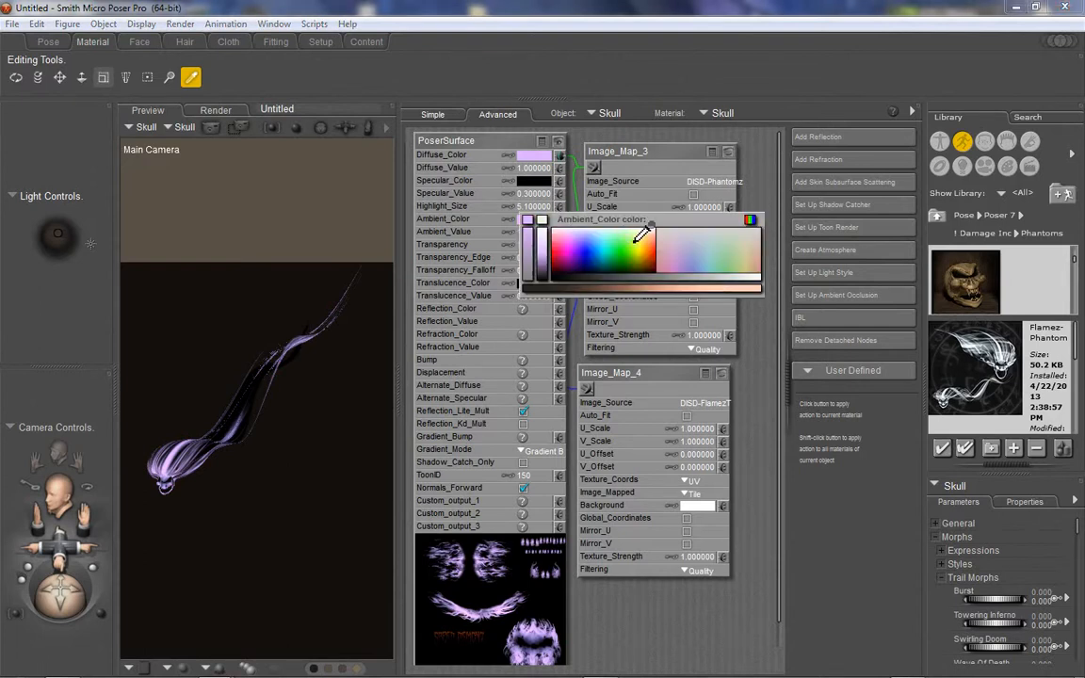
pyautogui.click(653, 242)
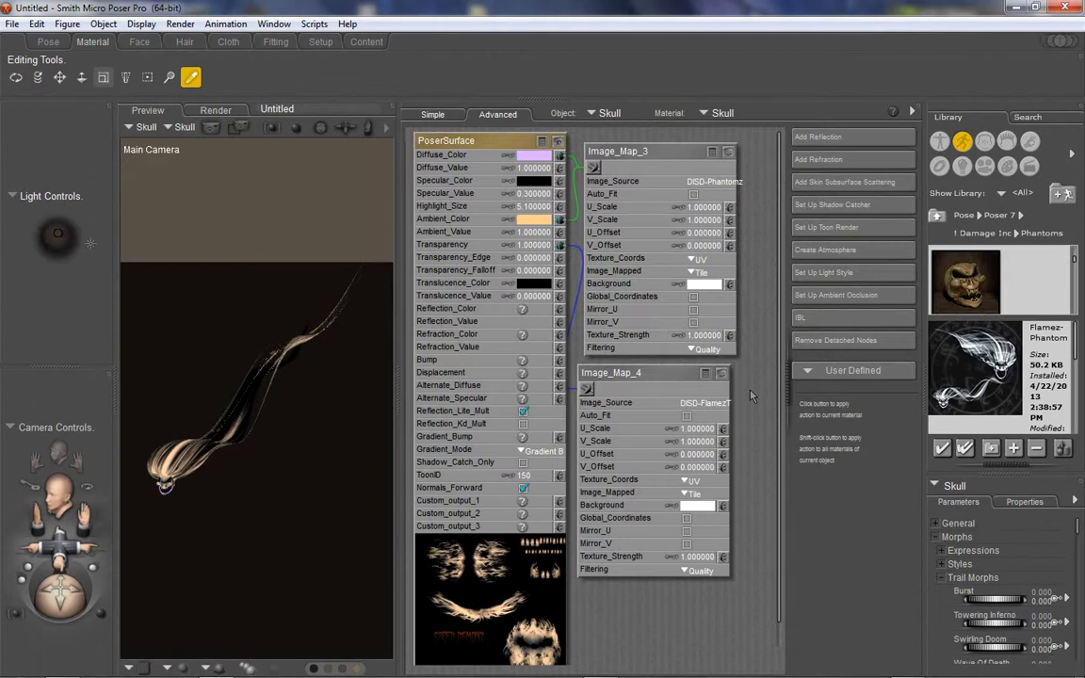
pyautogui.moveTo(829, 675)
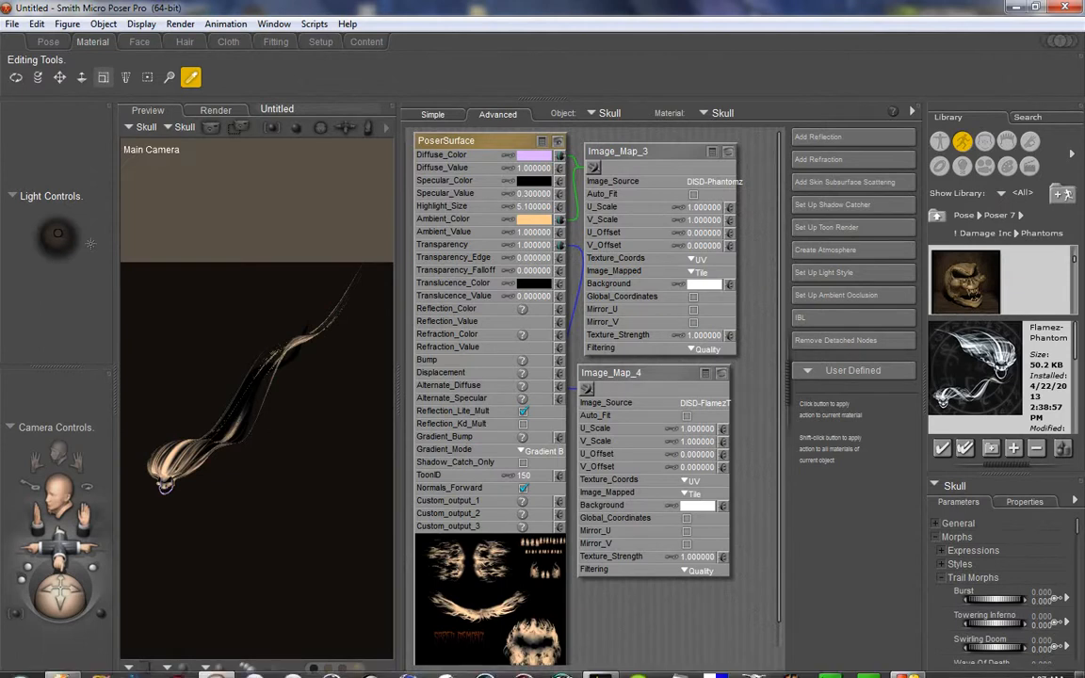